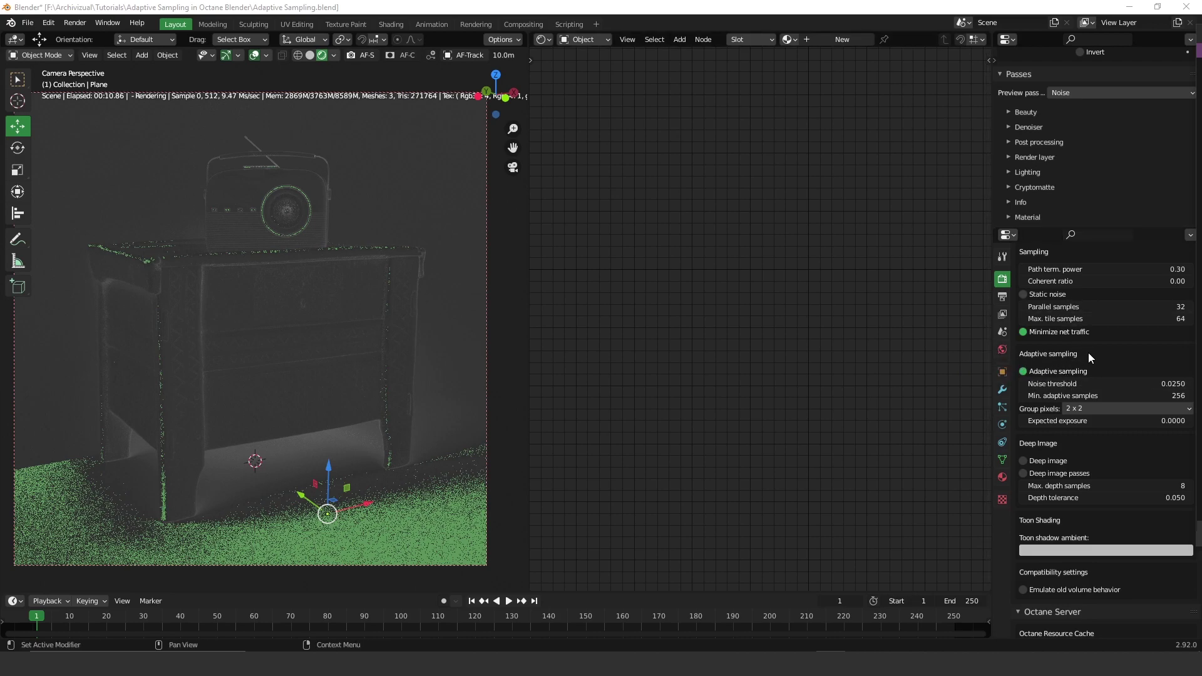
- Examine the Octane kernel's sample limits and make sure Adaptive sampling is enabled
scroll(1091, 335, "up", 10)
scroll(1090, 339, "up", 2)
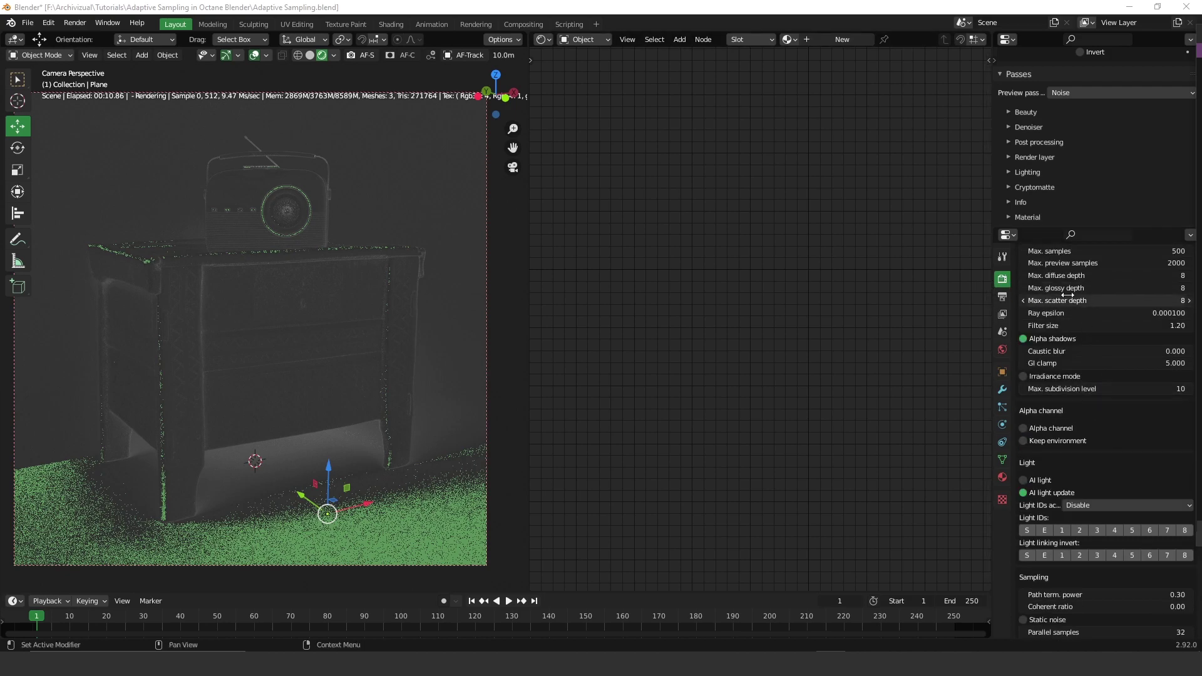
scroll(1119, 350, "down", 12)
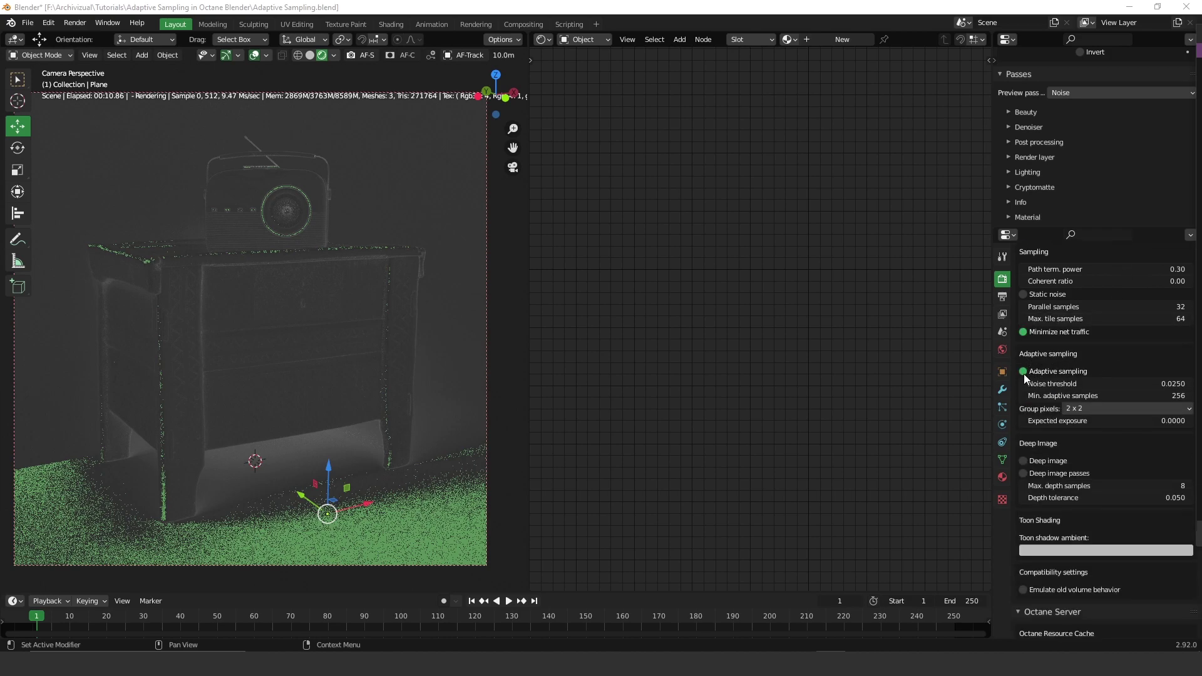
left_click(1024, 373)
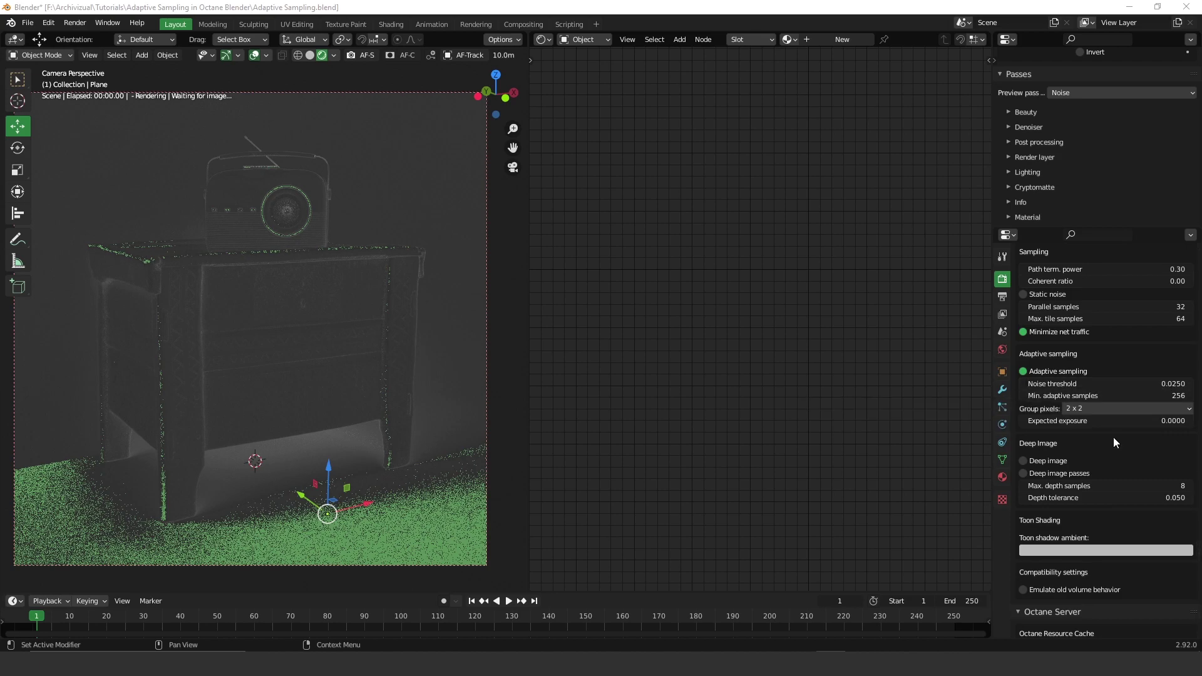
- Set the kernel's Min. adaptive samples to 500
scroll(1156, 461, "down", 1)
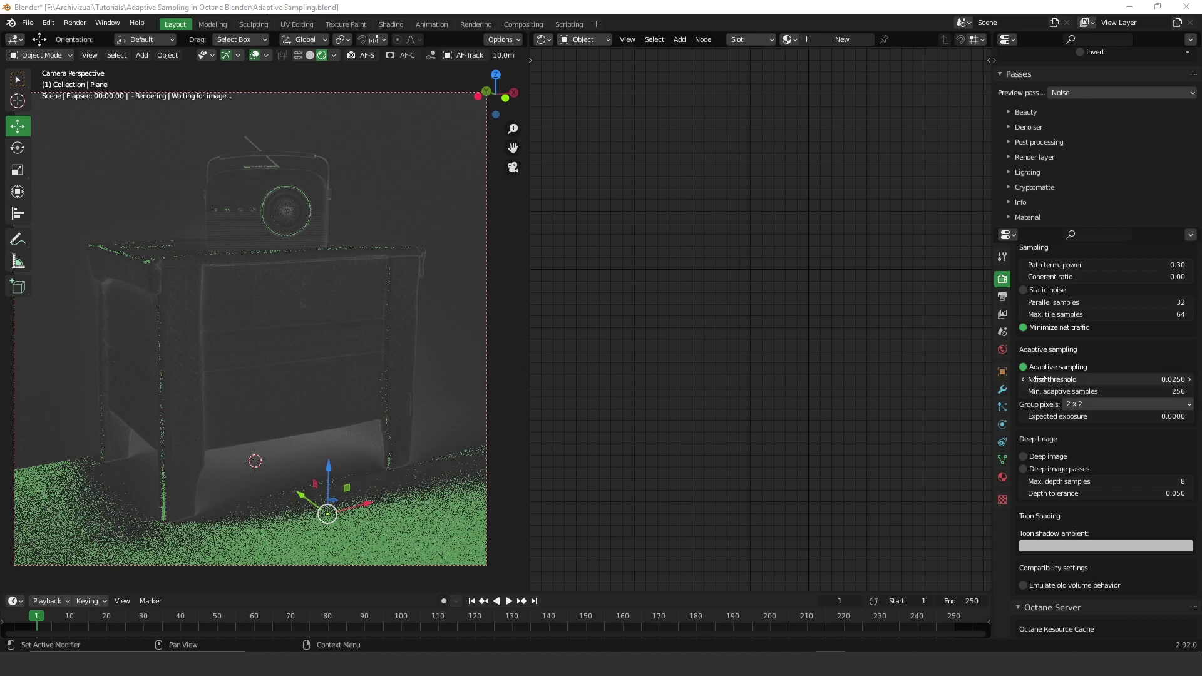
left_click(1081, 392)
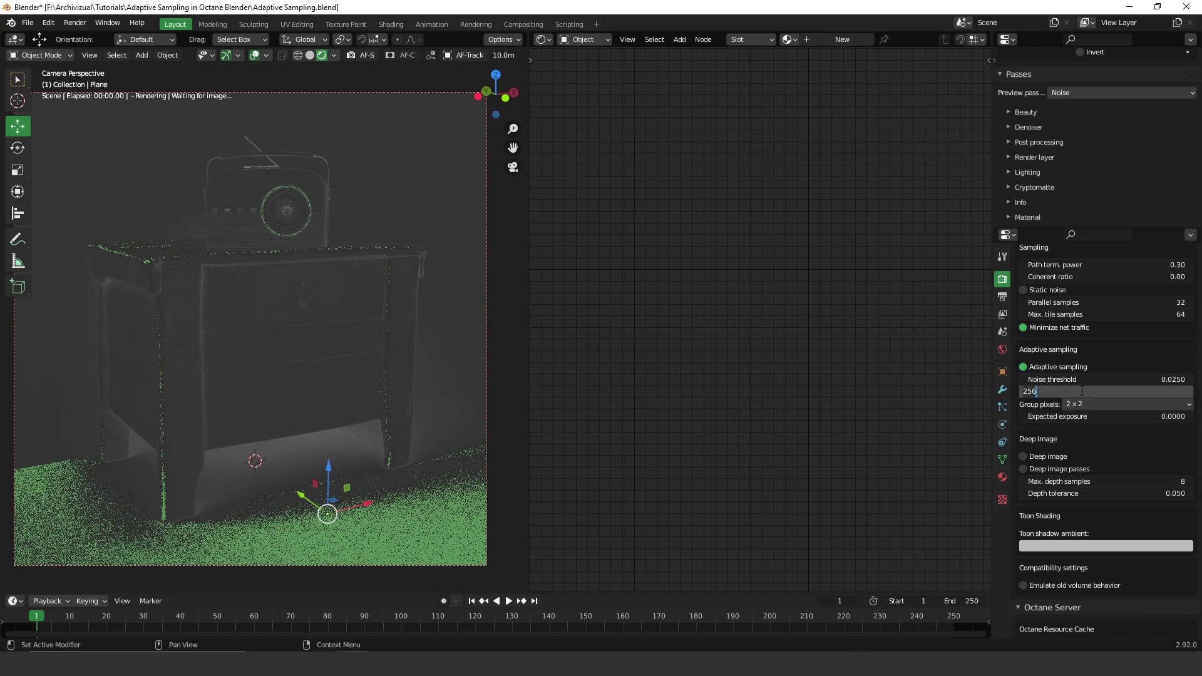
key("BackSpace")
key("BackSpace")
key("BackSpace")
type("500")
key("Return")
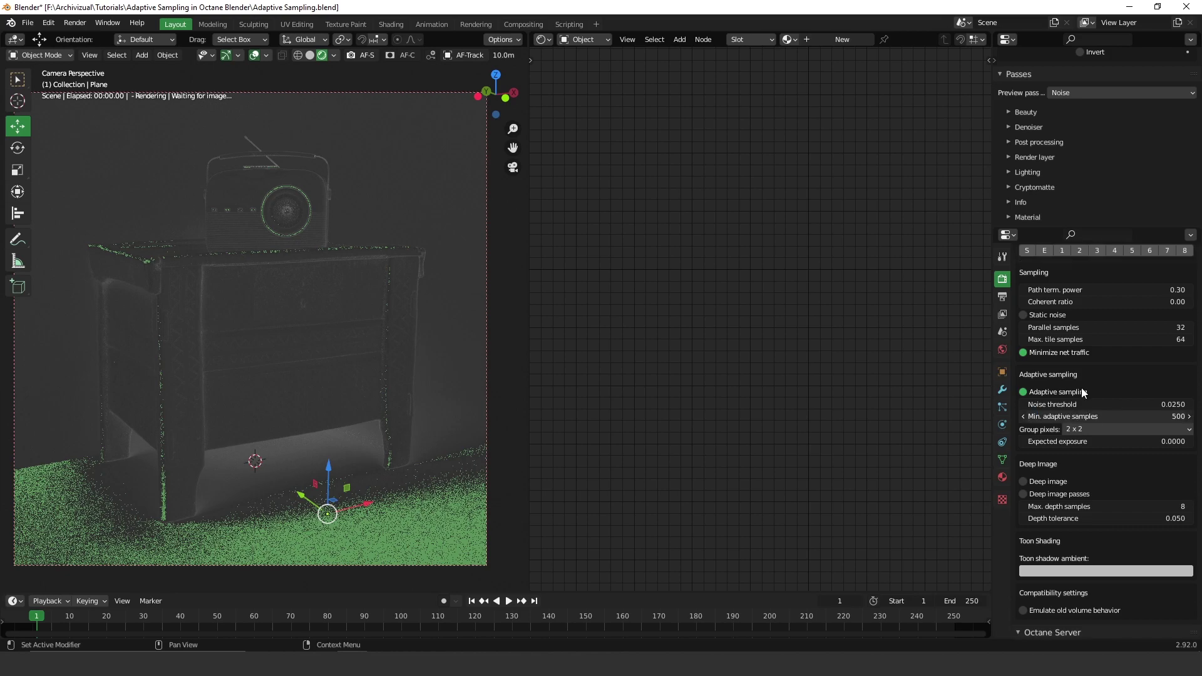
- Compare the kernel's Max. samples value with the Min. adaptive samples value under Adaptive sampling
scroll(1081, 389, "up", 10)
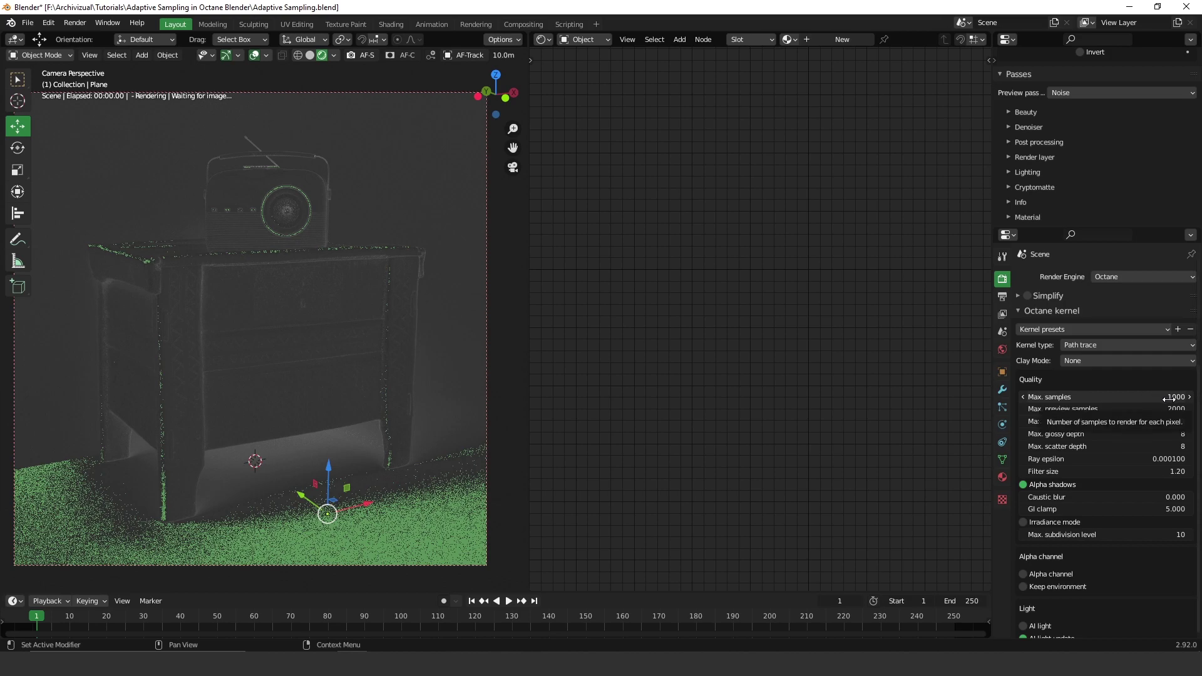
scroll(1152, 407, "down", 10)
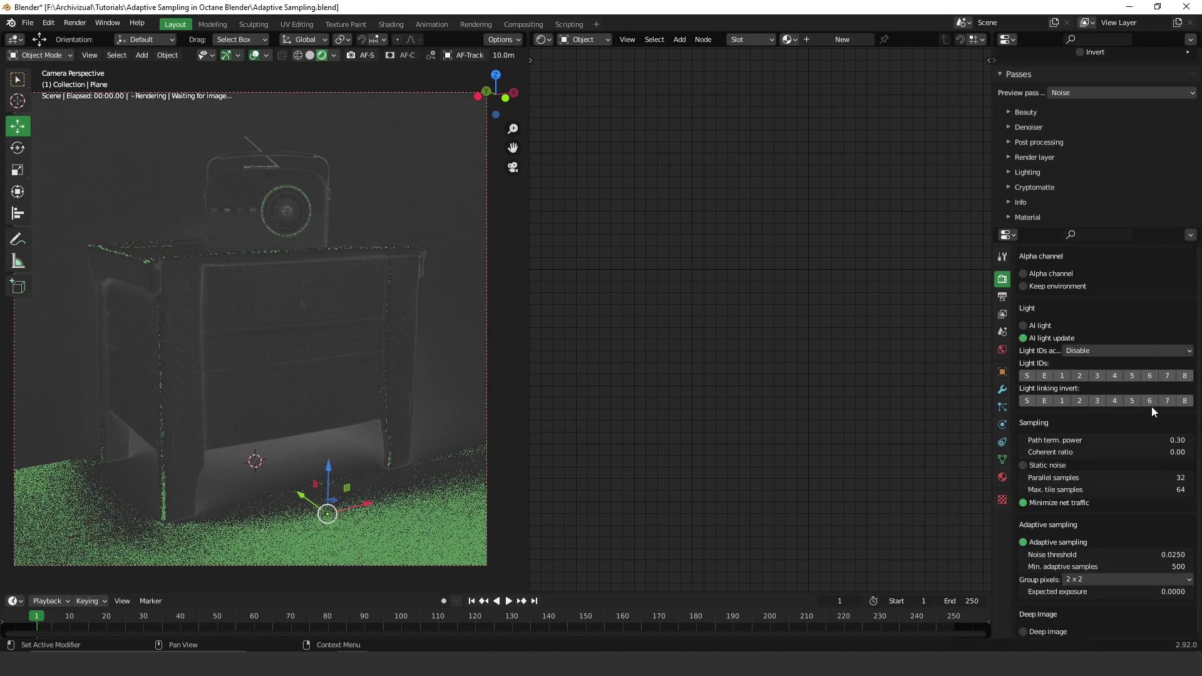
scroll(1151, 407, "down", 5)
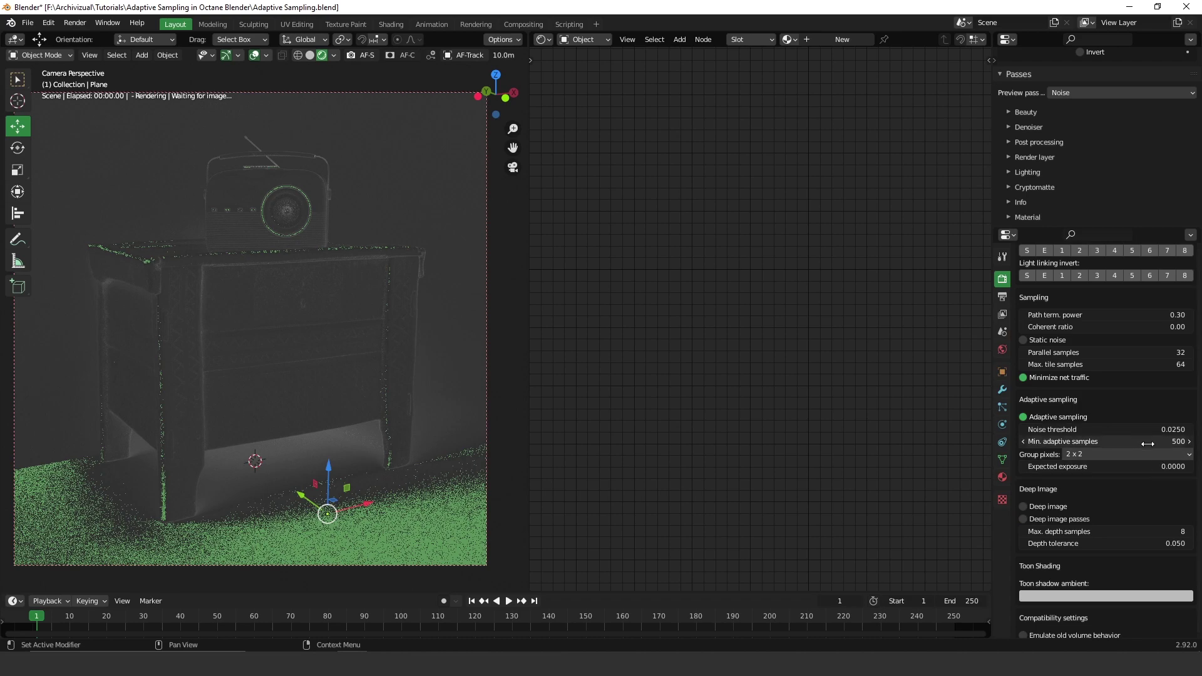
scroll(1138, 405, "up", 8)
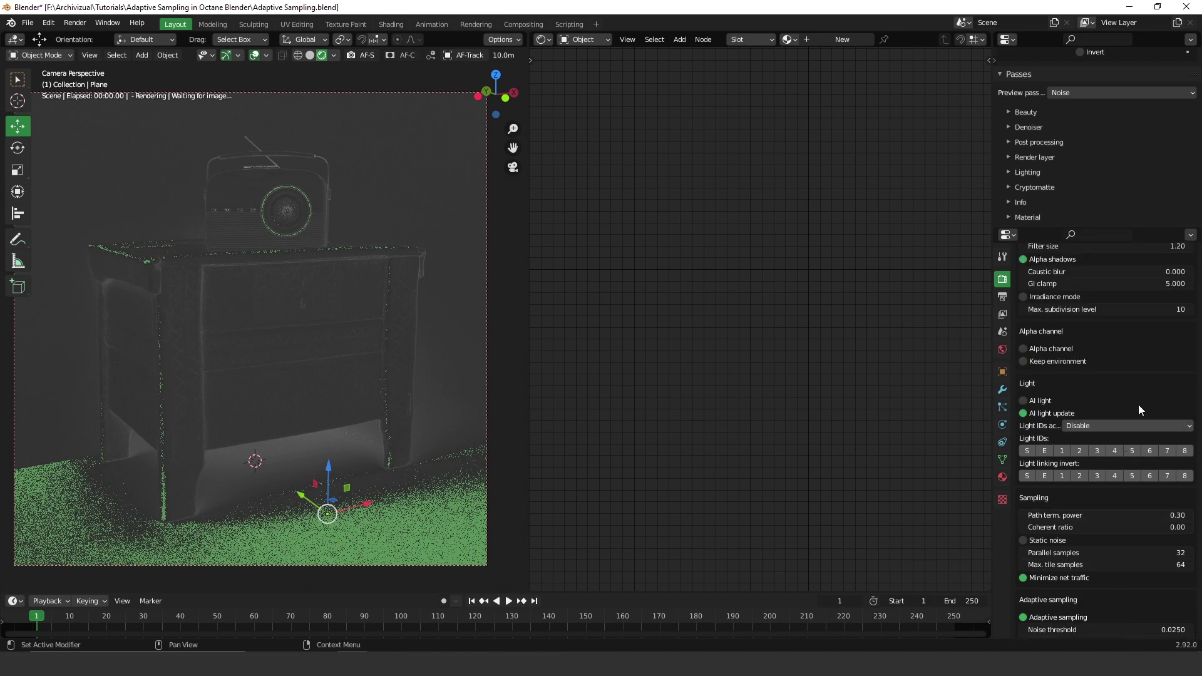
scroll(1136, 406, "up", 6)
scroll(1129, 408, "down", 8)
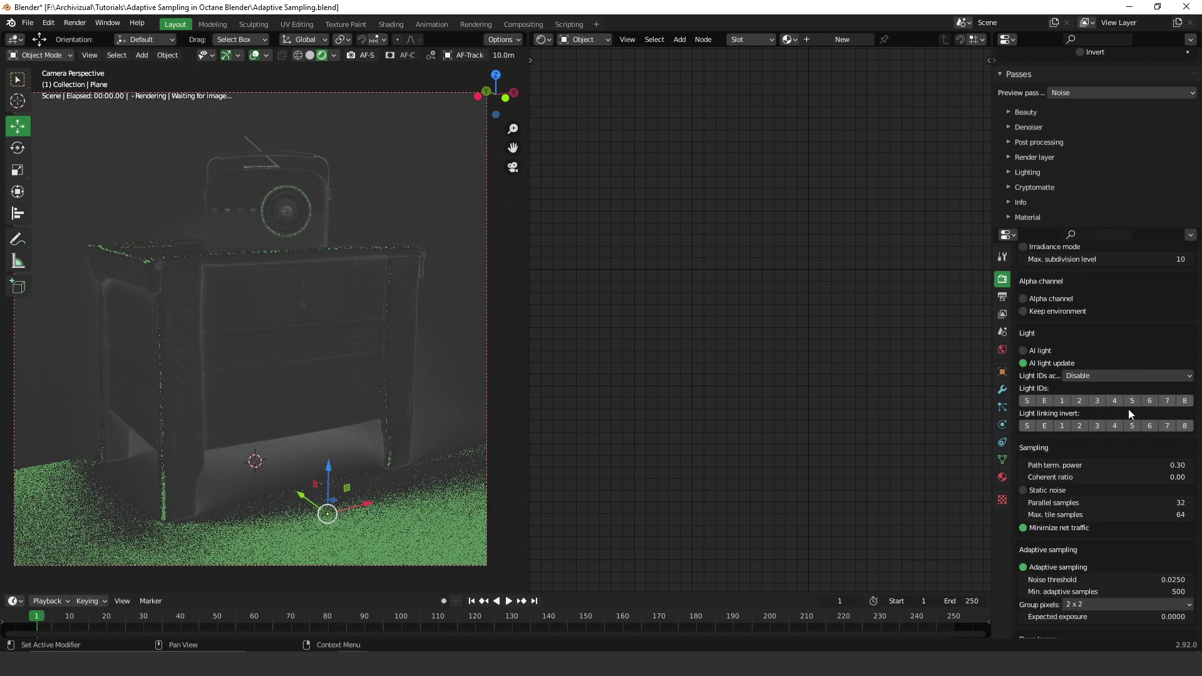
scroll(1128, 408, "down", 8)
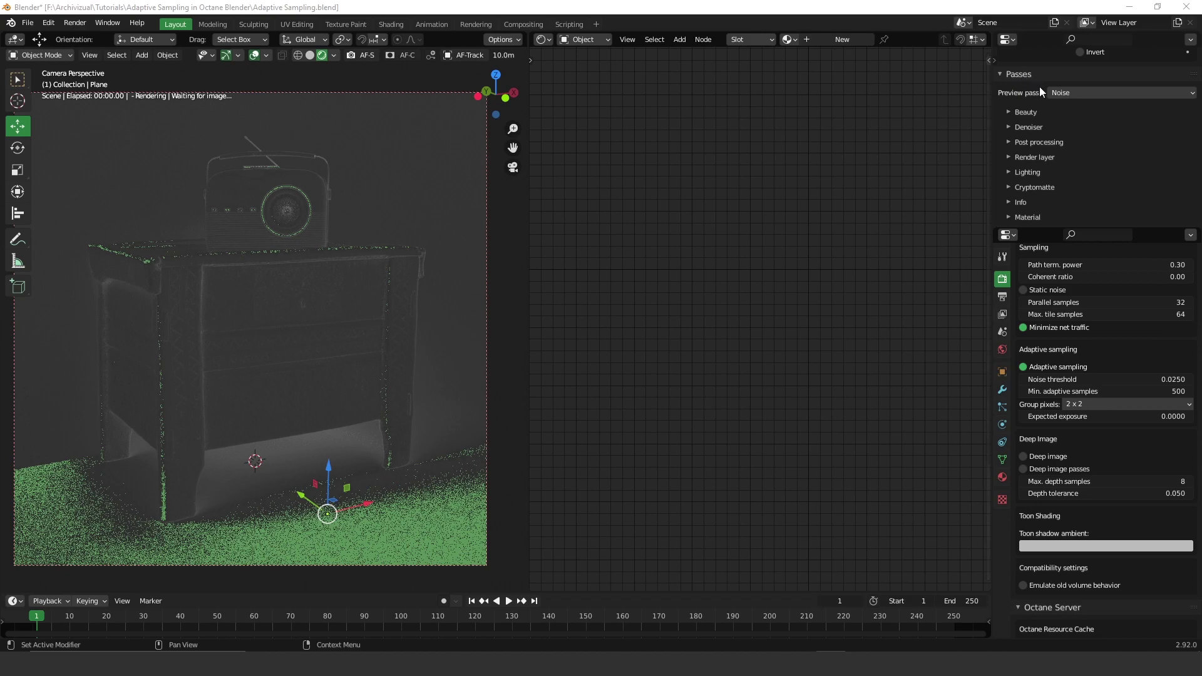
- Choose Noise as the preview pass type
left_click(1071, 93)
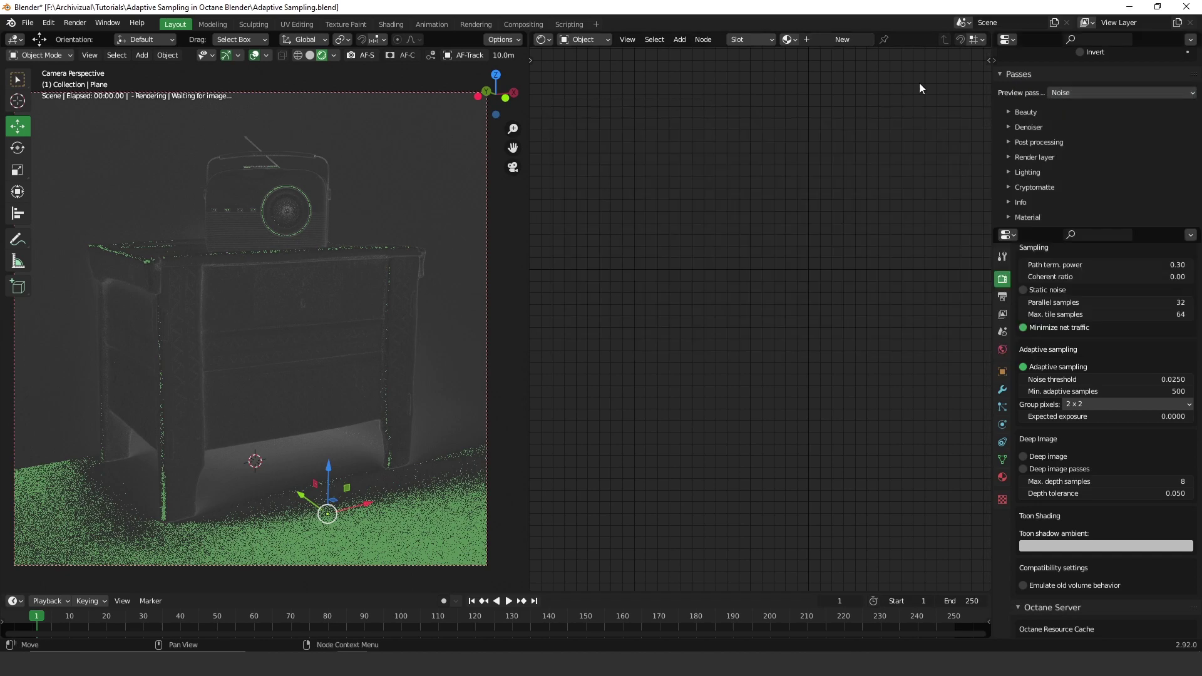
left_click(1115, 93)
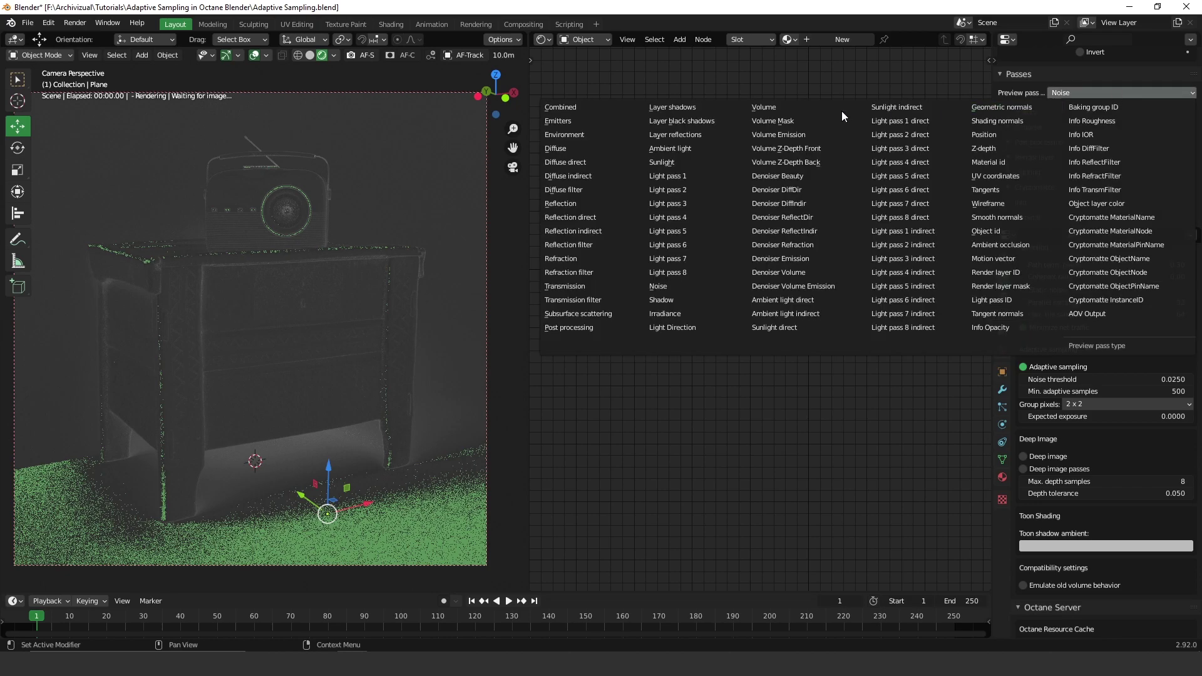
left_click(661, 288)
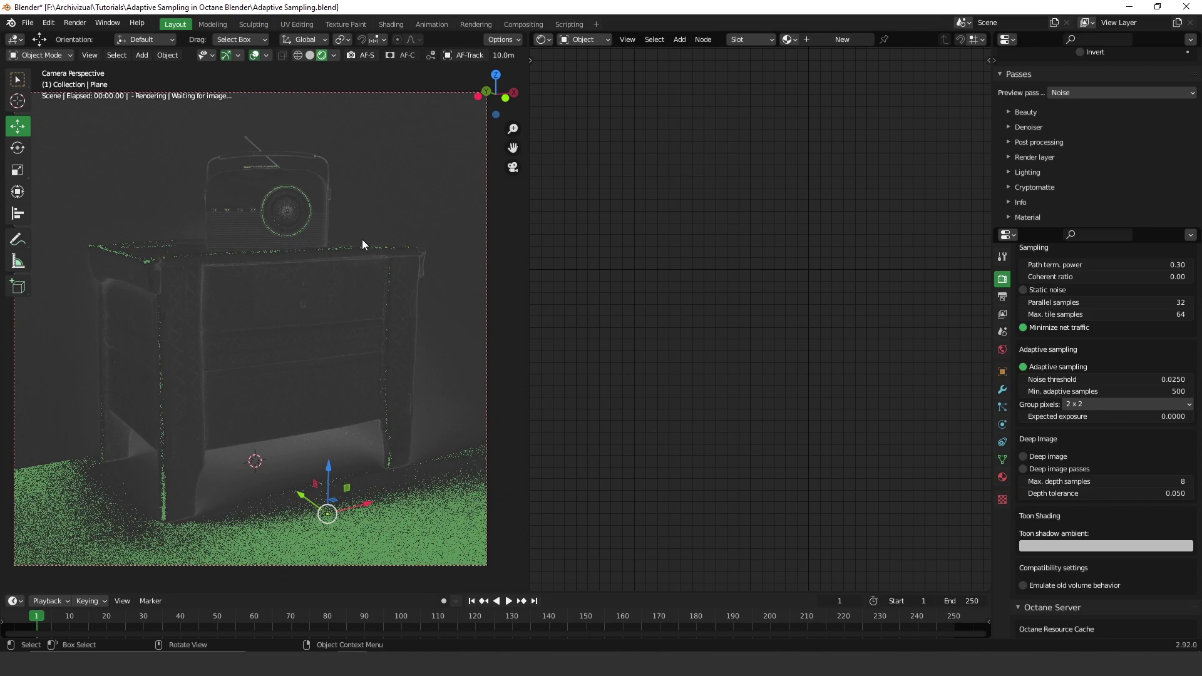
- Set the preview pass to Combined and restart the viewport render by switching to solid shading and back to rendered
left_click(1093, 93)
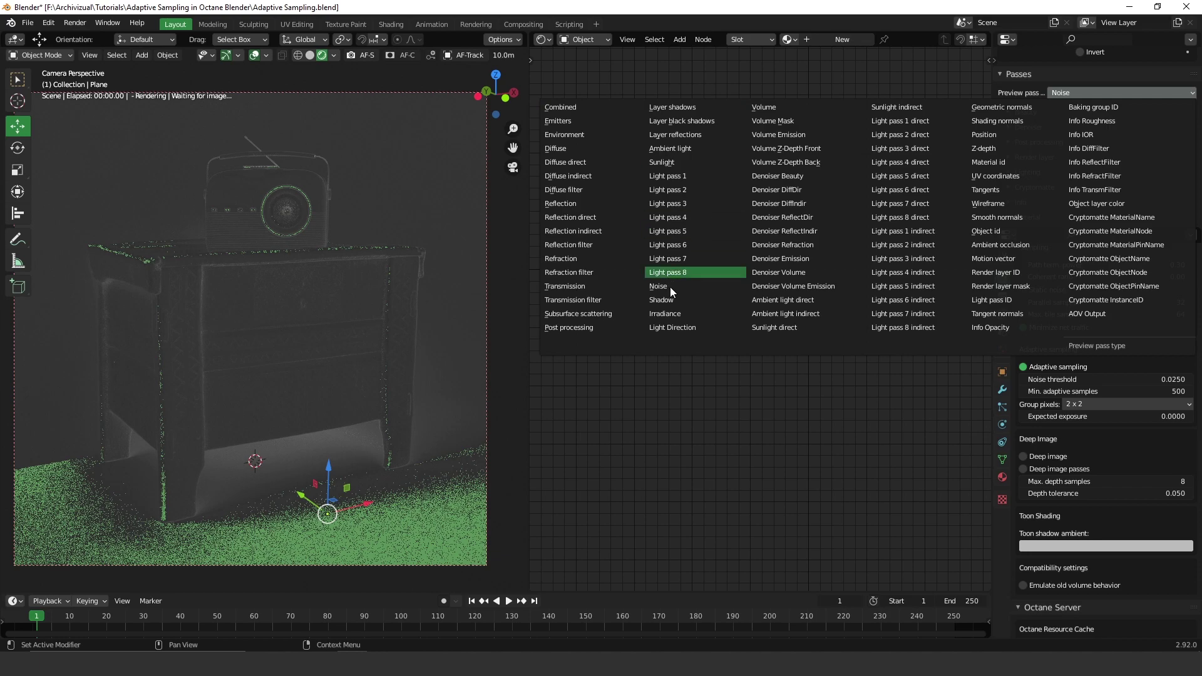
left_click(575, 107)
left_click(309, 56)
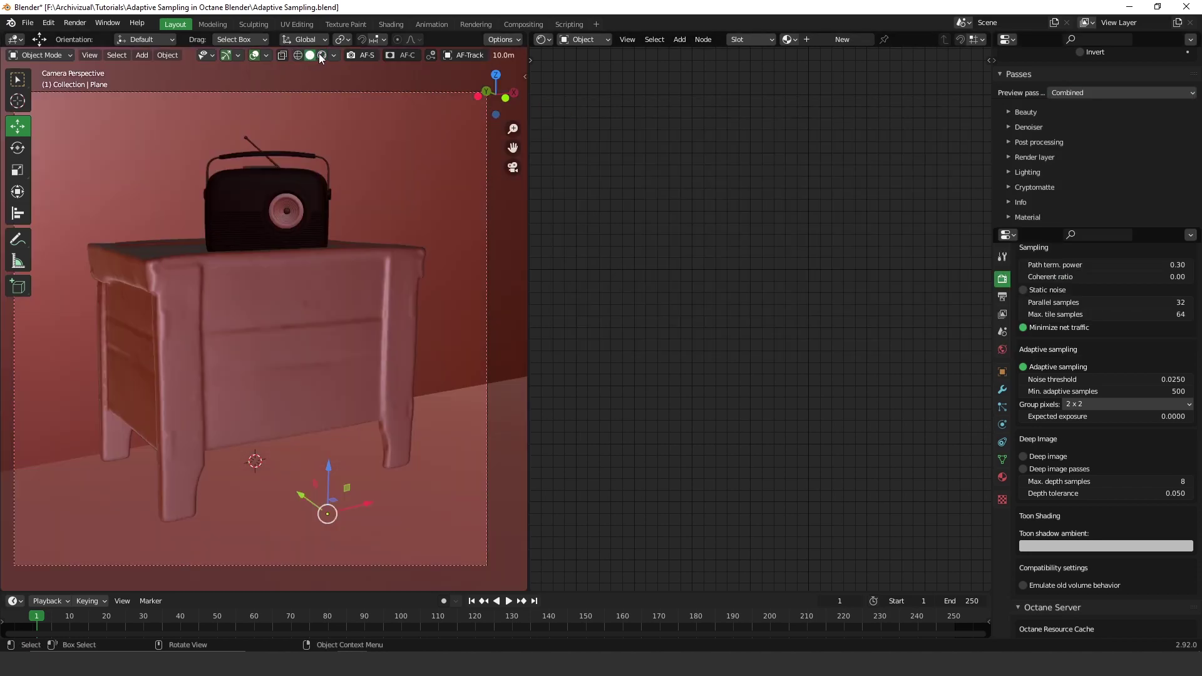
left_click(319, 55)
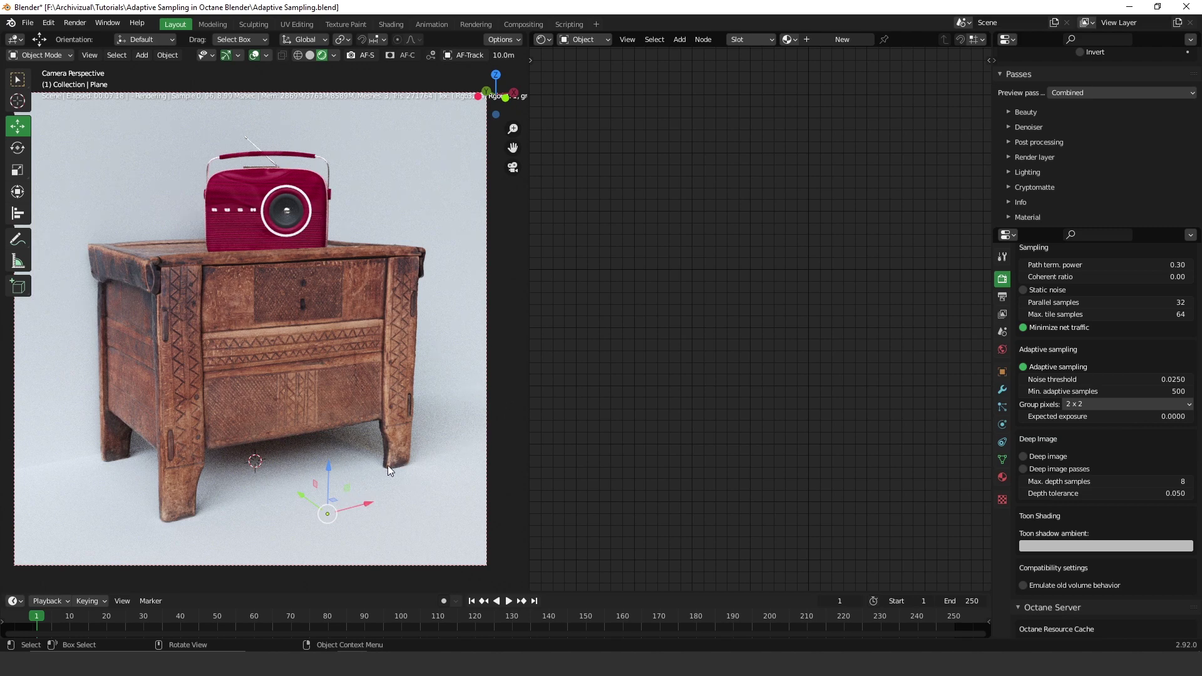
- Switch the preview pass to Noise, let the viewport accumulate samples, and stop the render
left_click(1095, 93)
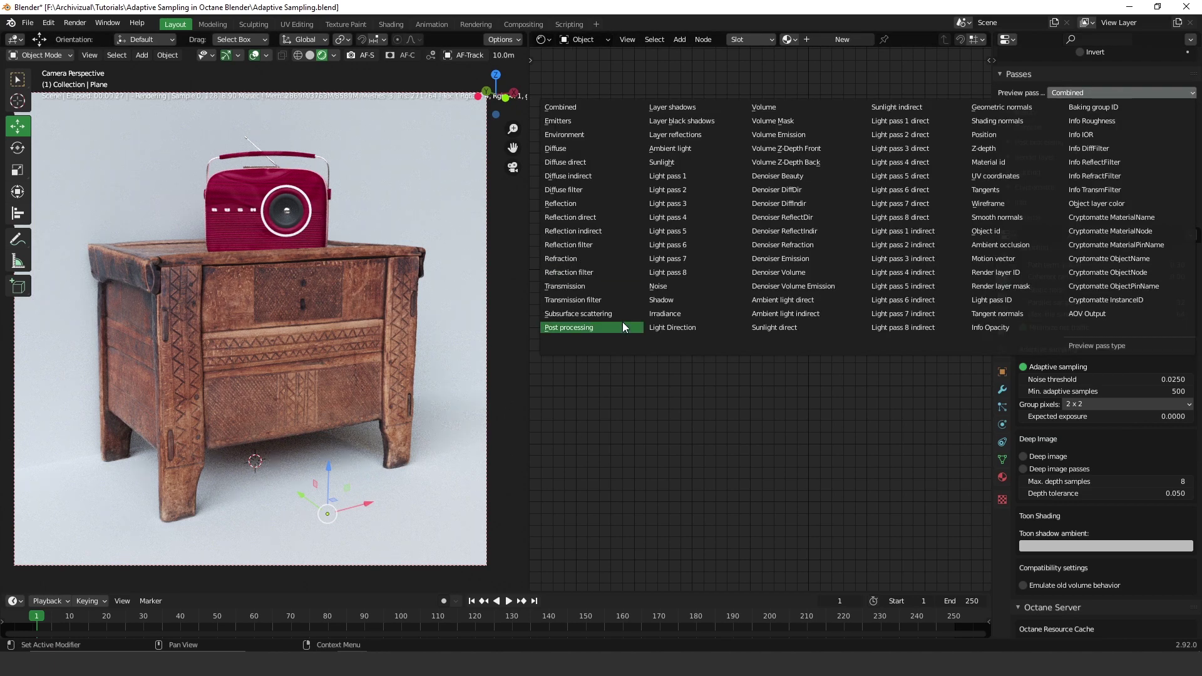
left_click(678, 287)
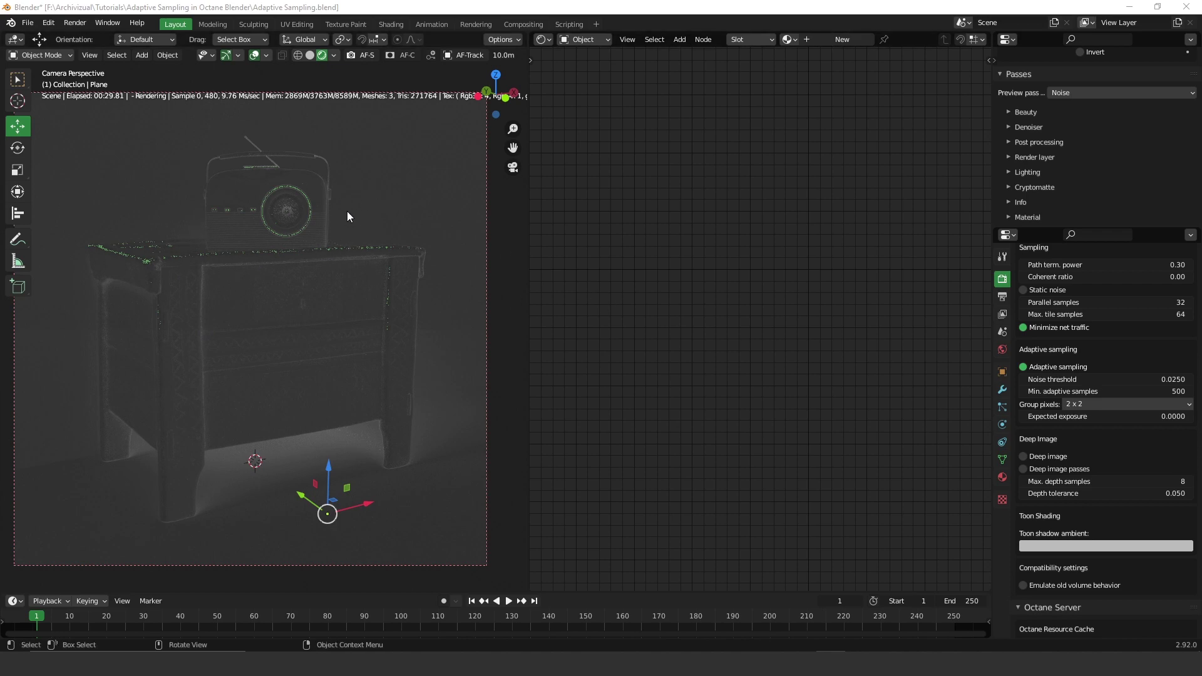
key("q")
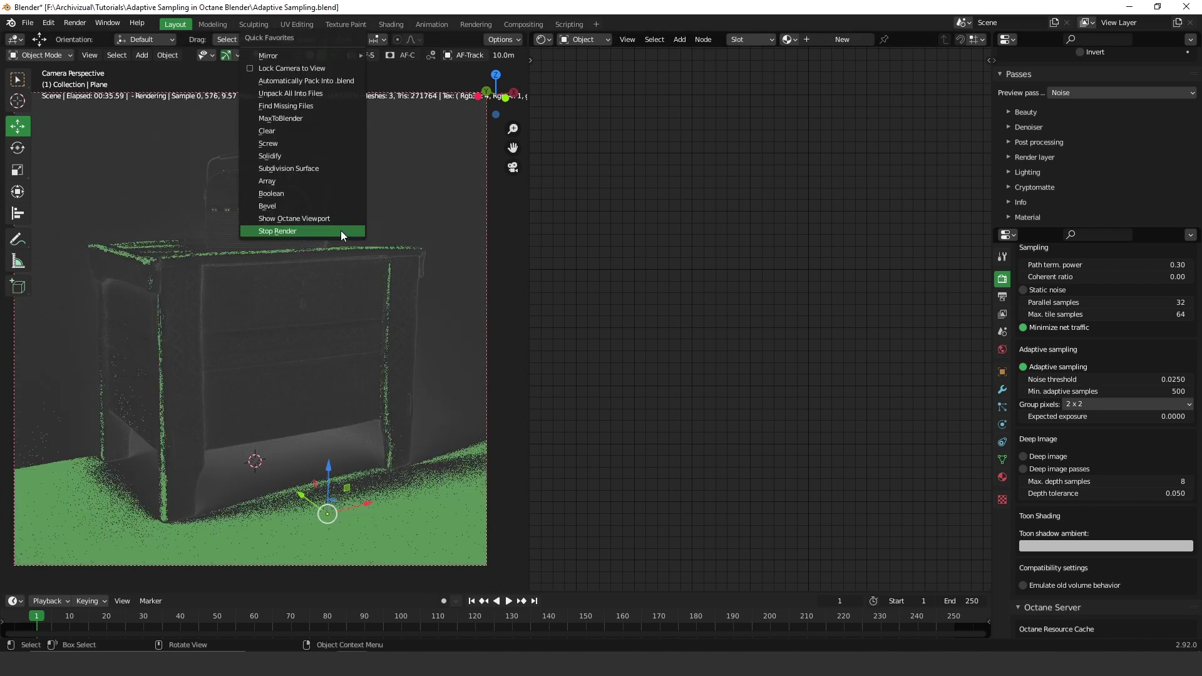
left_click(268, 232)
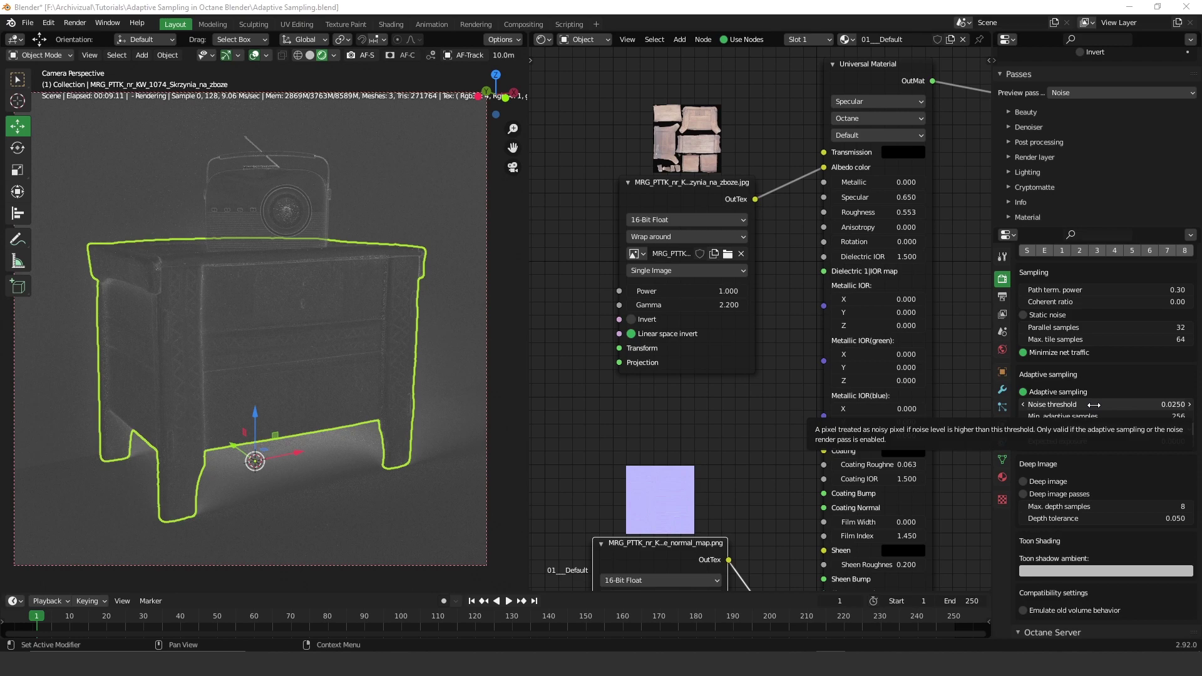
- Raise the adaptive sampling Noise threshold to 0.05 and watch the noise pass in the viewport
left_click(1095, 405)
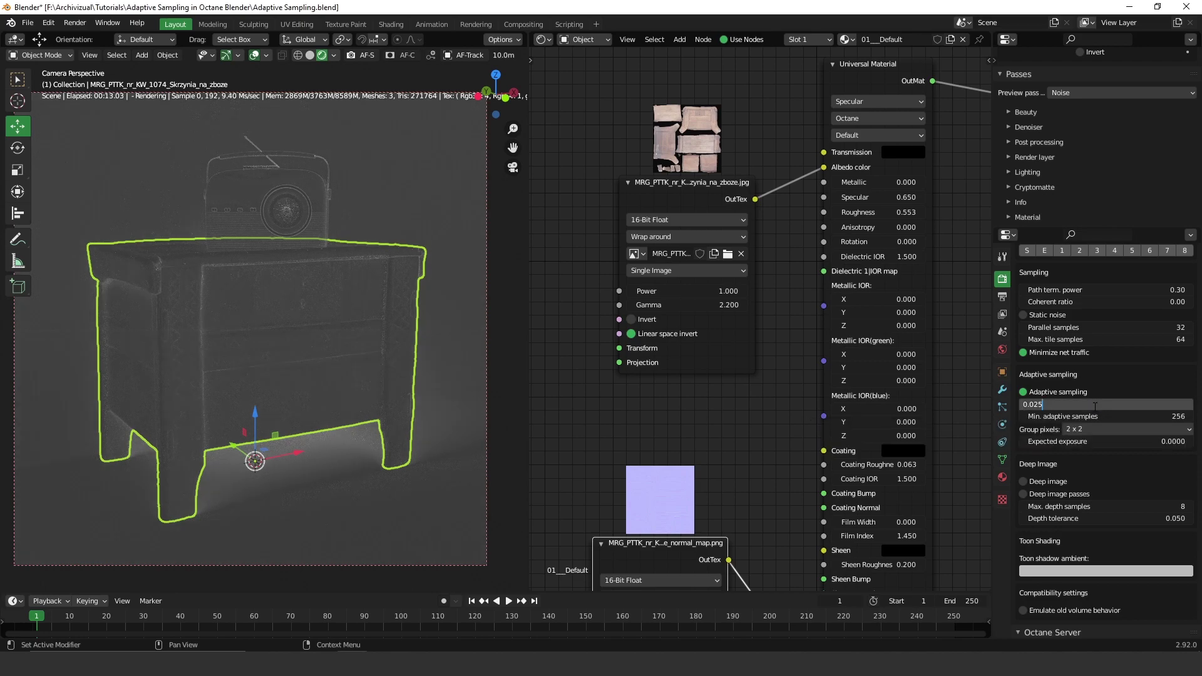
key("BackSpace")
key("BackSpace")
type("5")
key("Return")
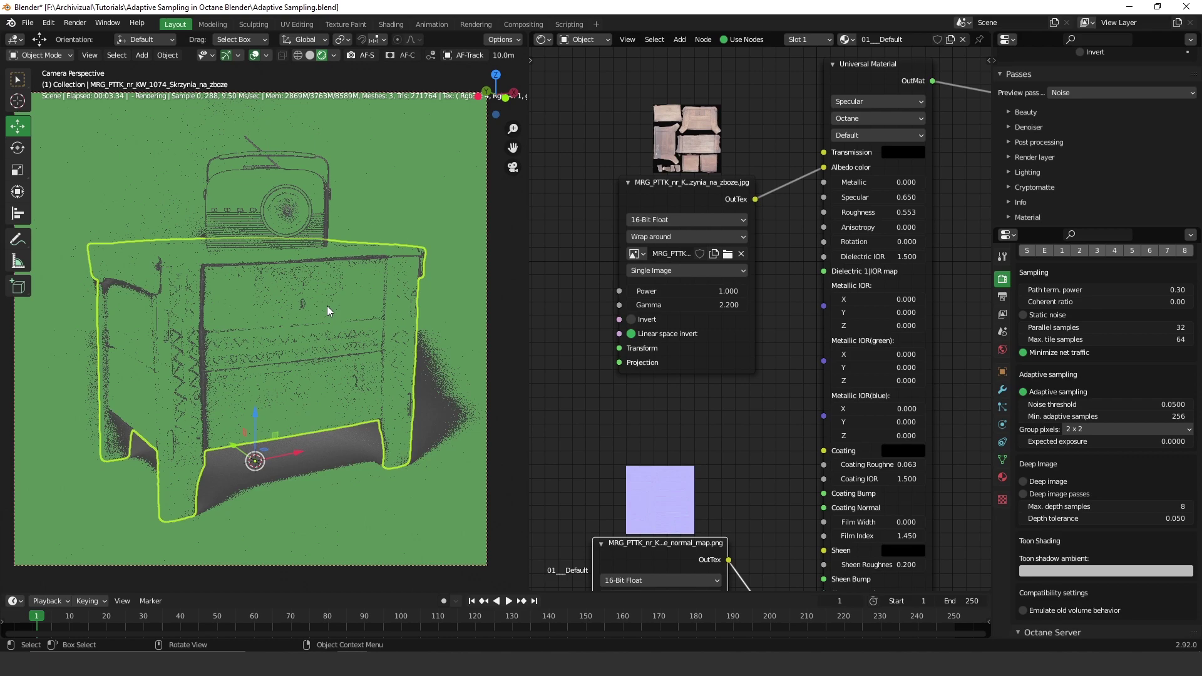
right_click(309, 287)
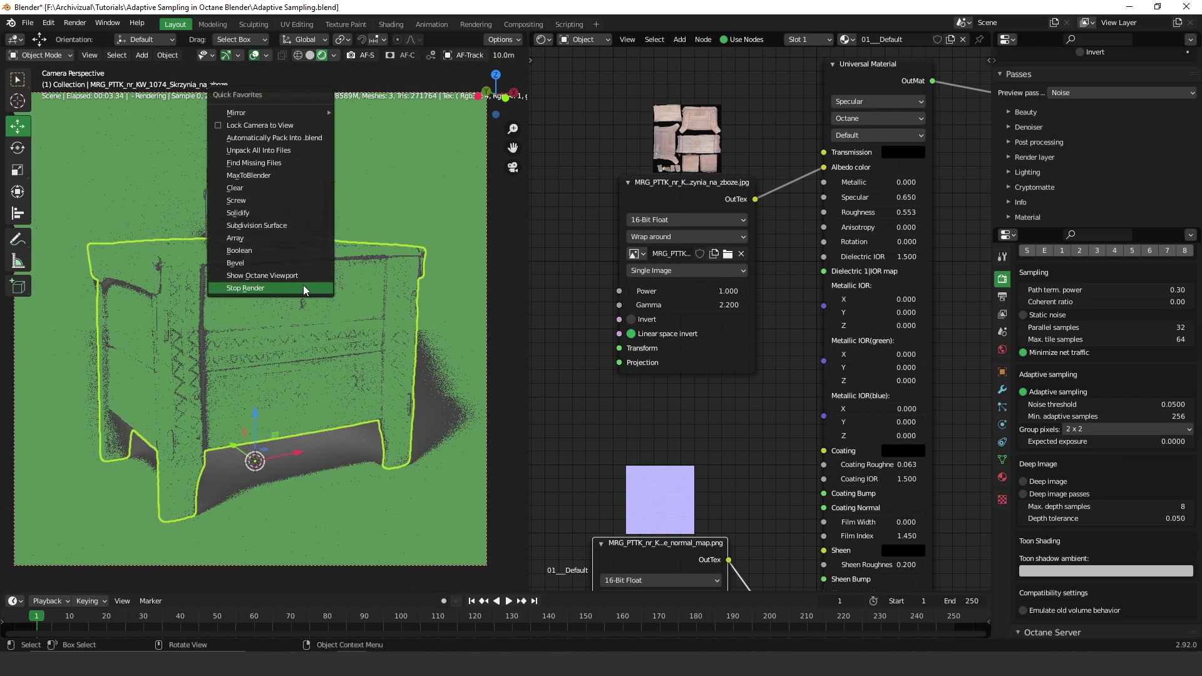
key("Escape")
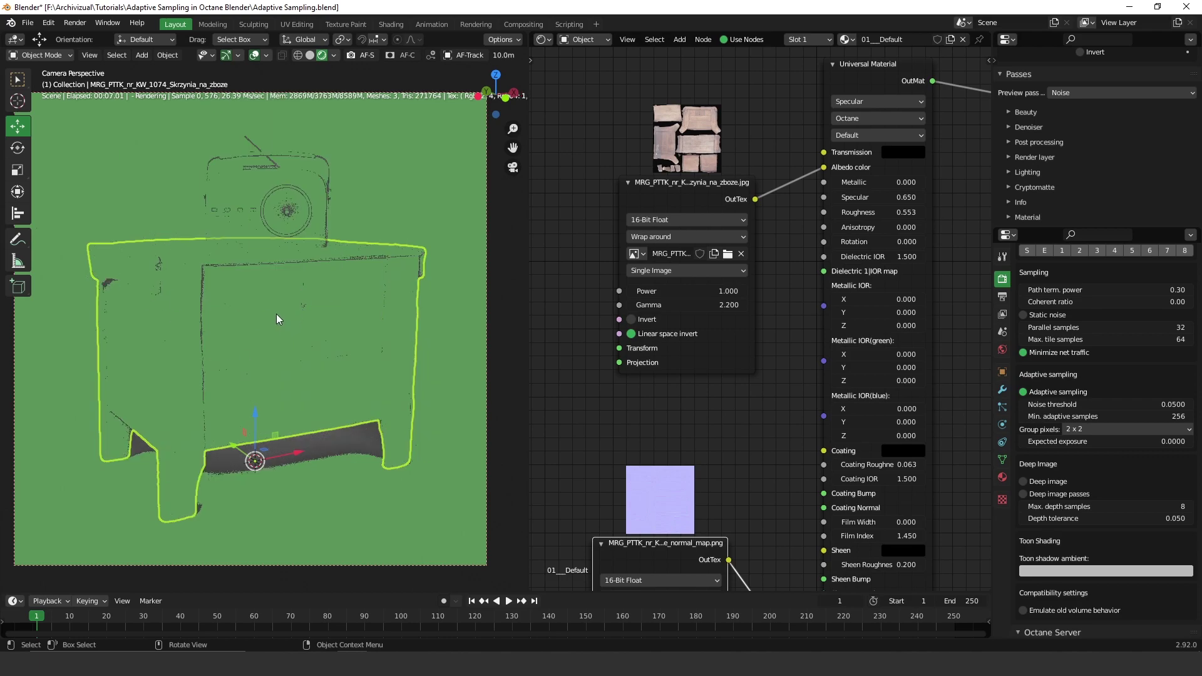
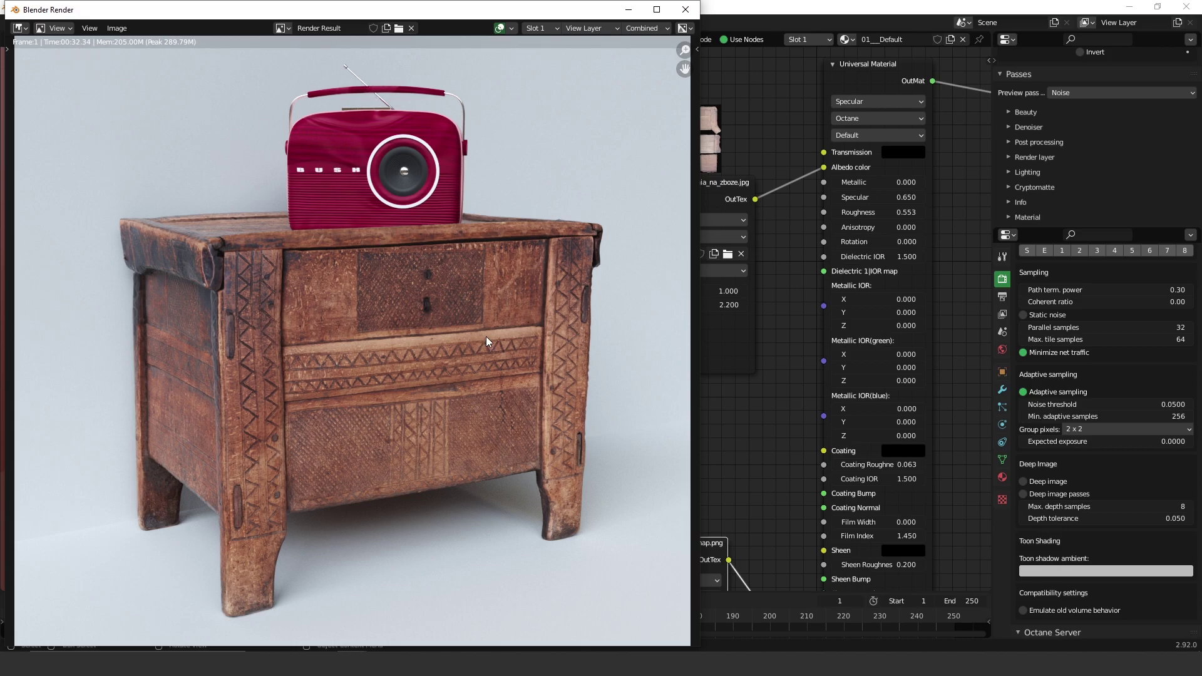
- Inspect the finished render up close around the chest's legs and the shadows beneath it, and close the render window
scroll(509, 507, "up", 6)
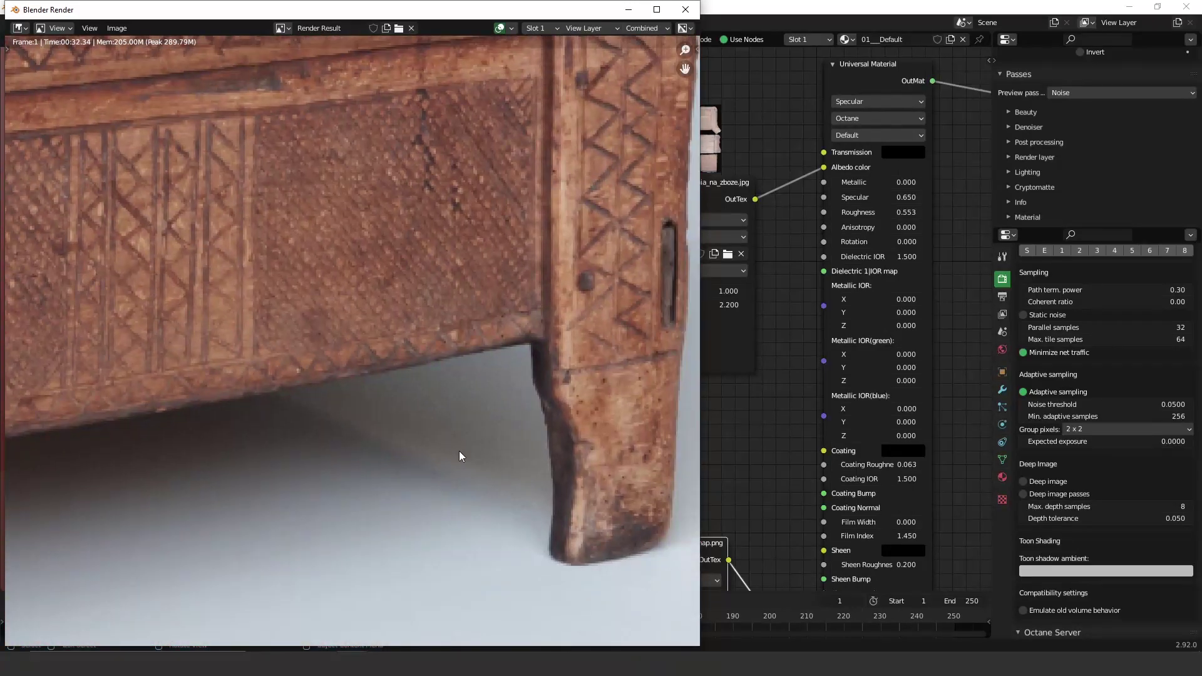
middle_click_drag(460, 451, 371, 341)
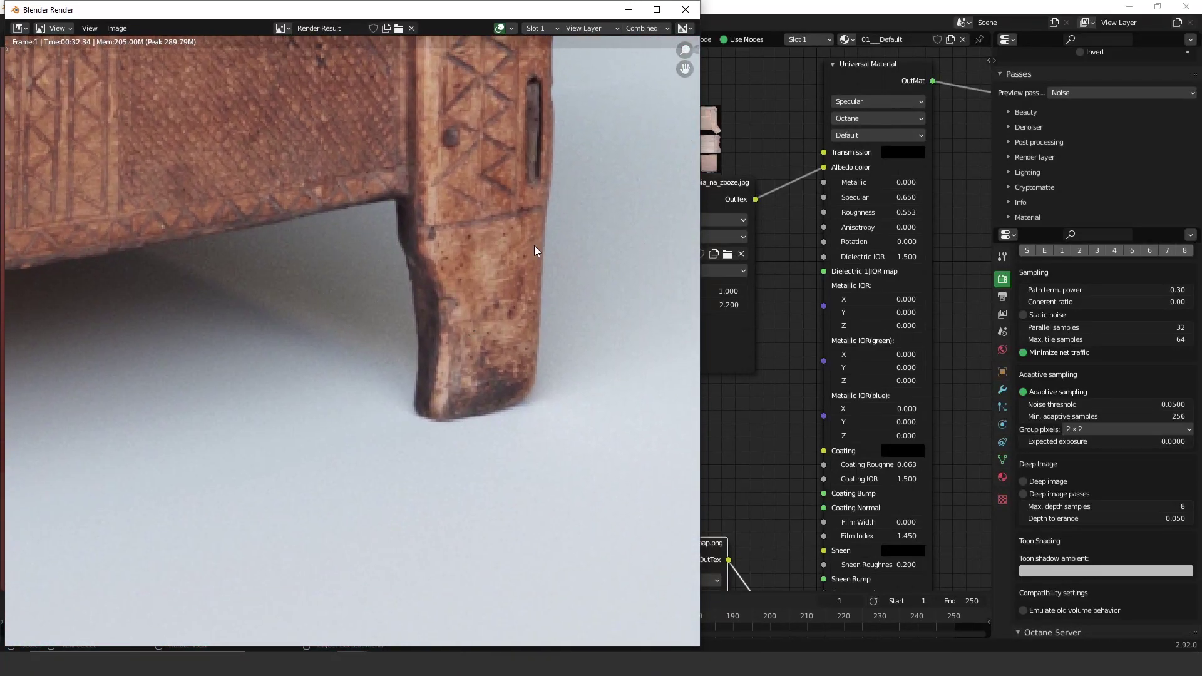
scroll(396, 212, "down", 5)
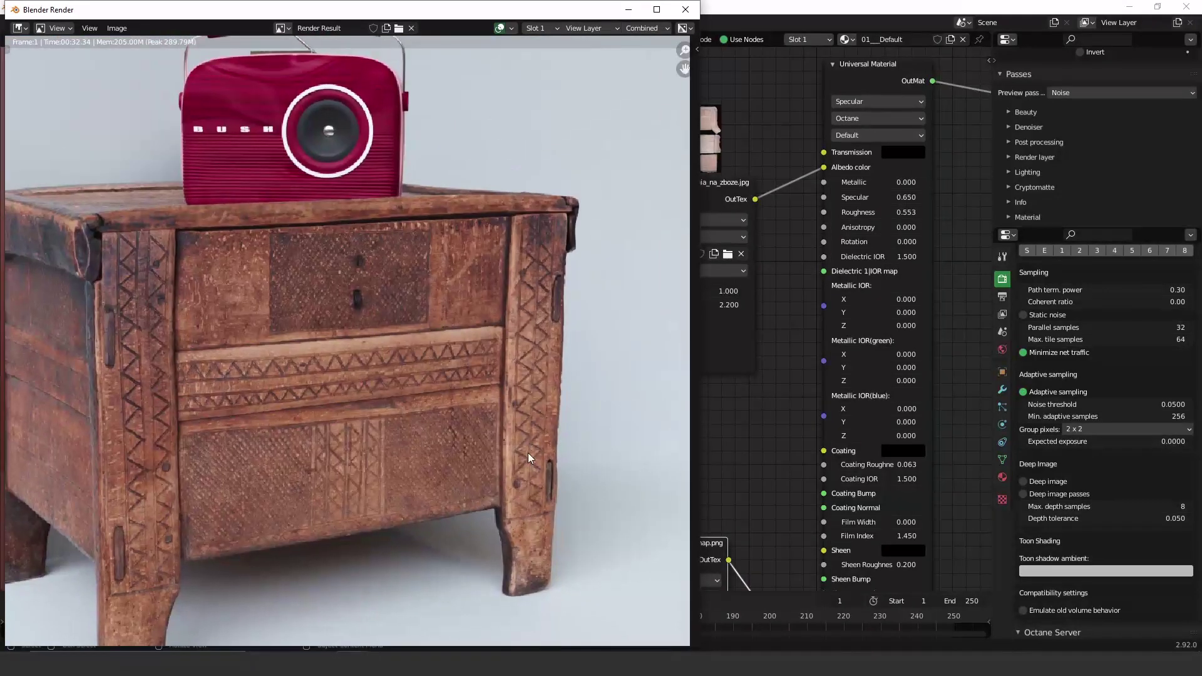
middle_click_drag(237, 374, 430, 437)
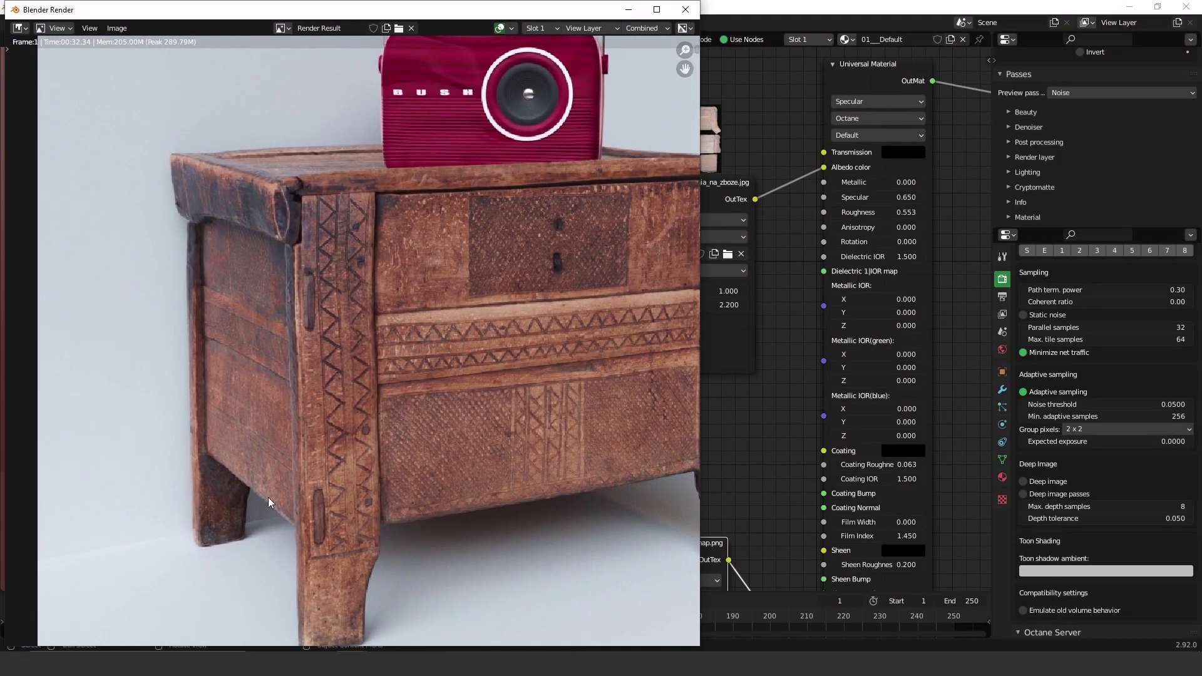
middle_click_drag(298, 492, 170, 375)
key("Home")
left_click(686, 10)
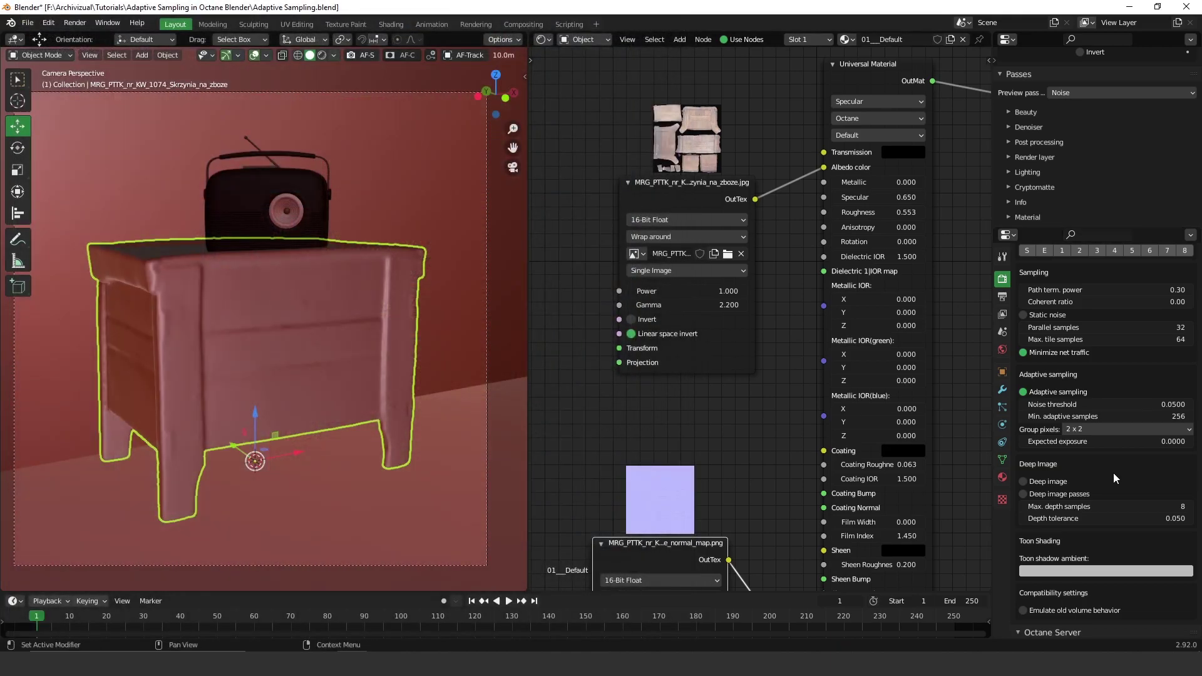
- Lower the adaptive sampling Noise threshold to 0.01 and render the image
double_click(1136, 406)
key("BackSpace")
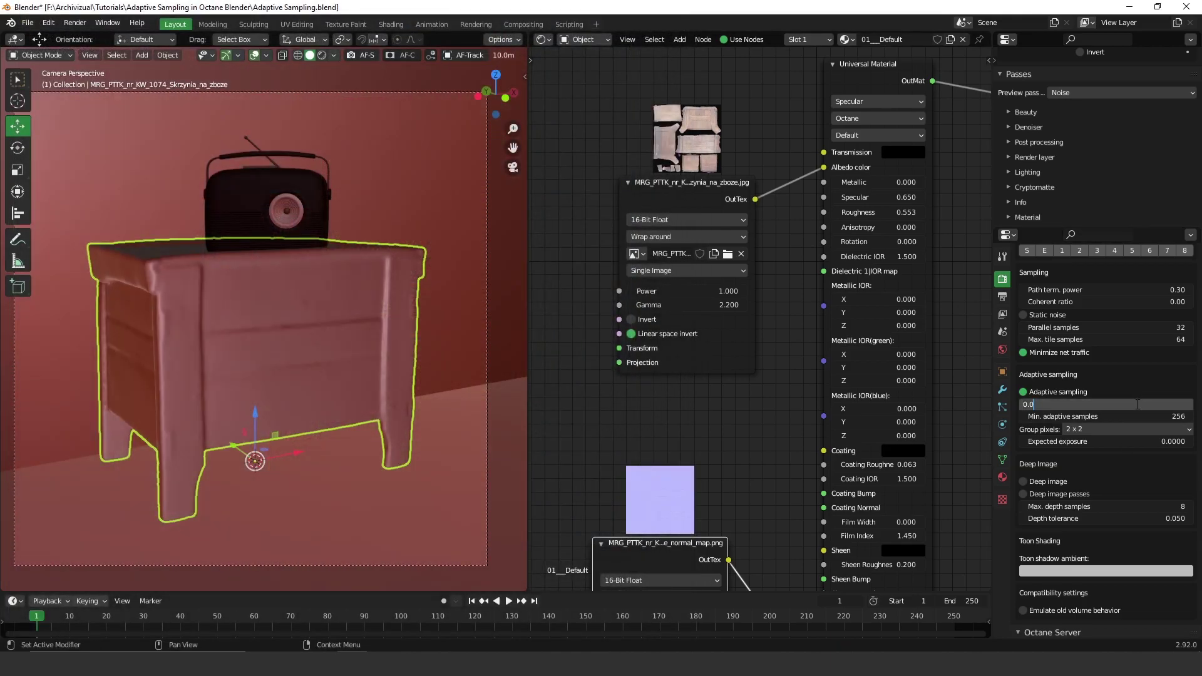
type("1")
key("Return")
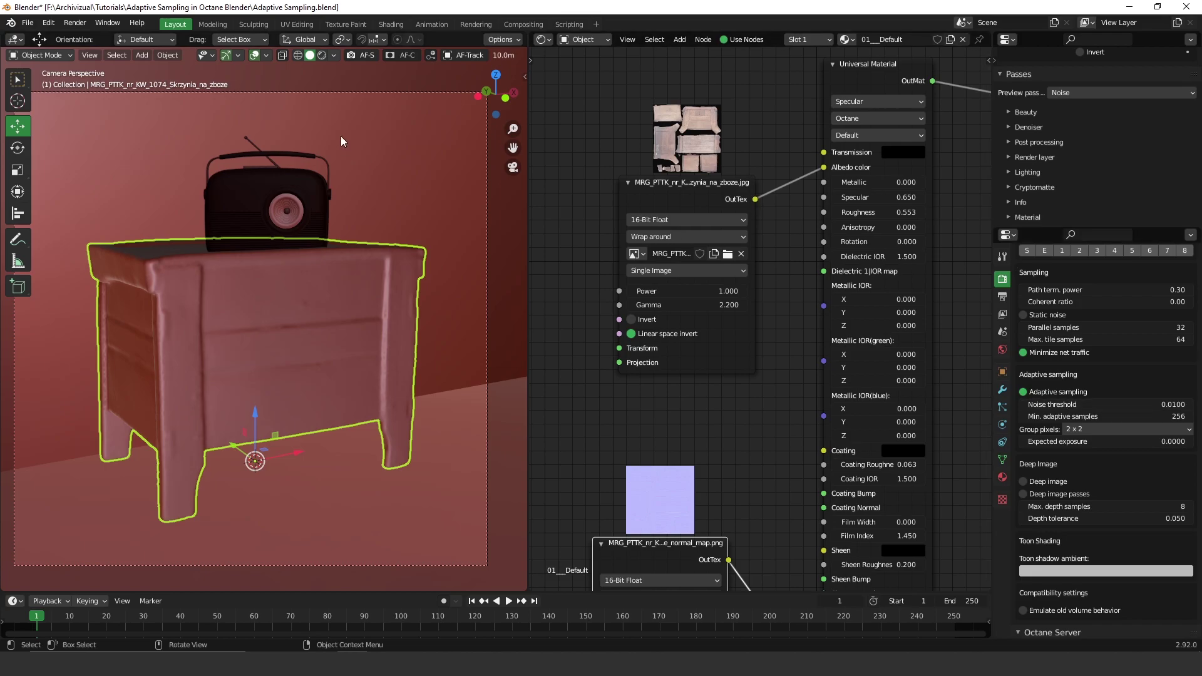
key("F12")
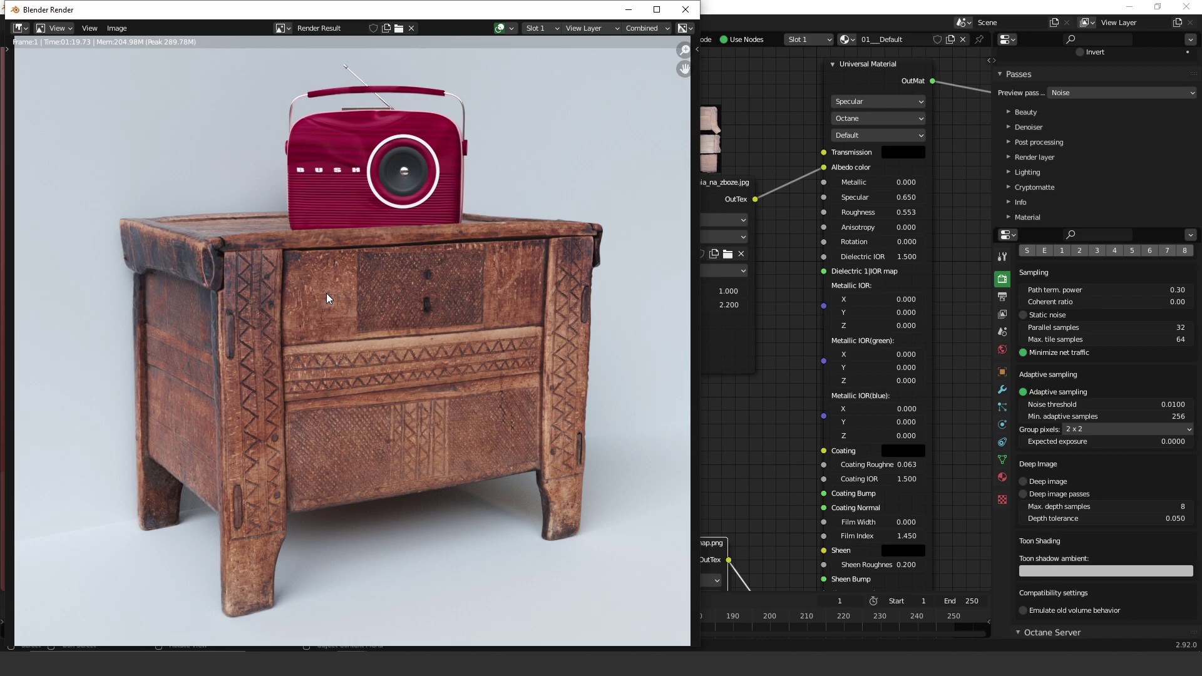
- Inspect the finished render up close around the chest's legs and shadows, review the kernel's sample settings, and close the render window
scroll(540, 431, "up", 4)
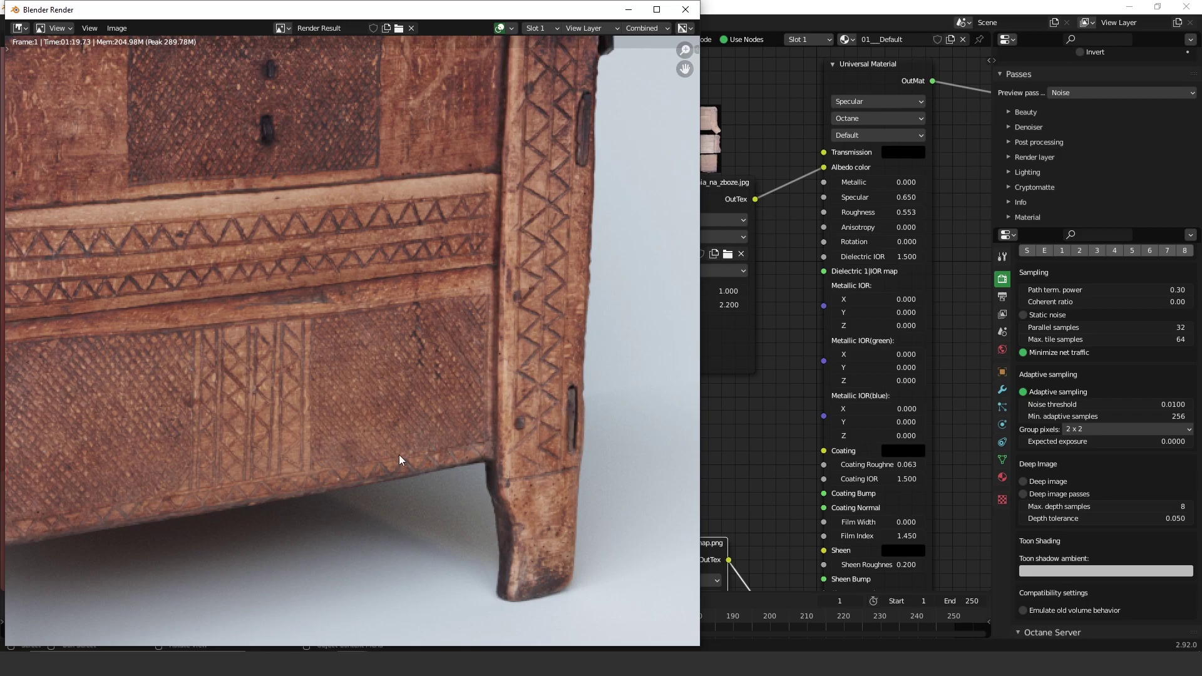
scroll(399, 454, "down", 2)
scroll(441, 363, "up", 3)
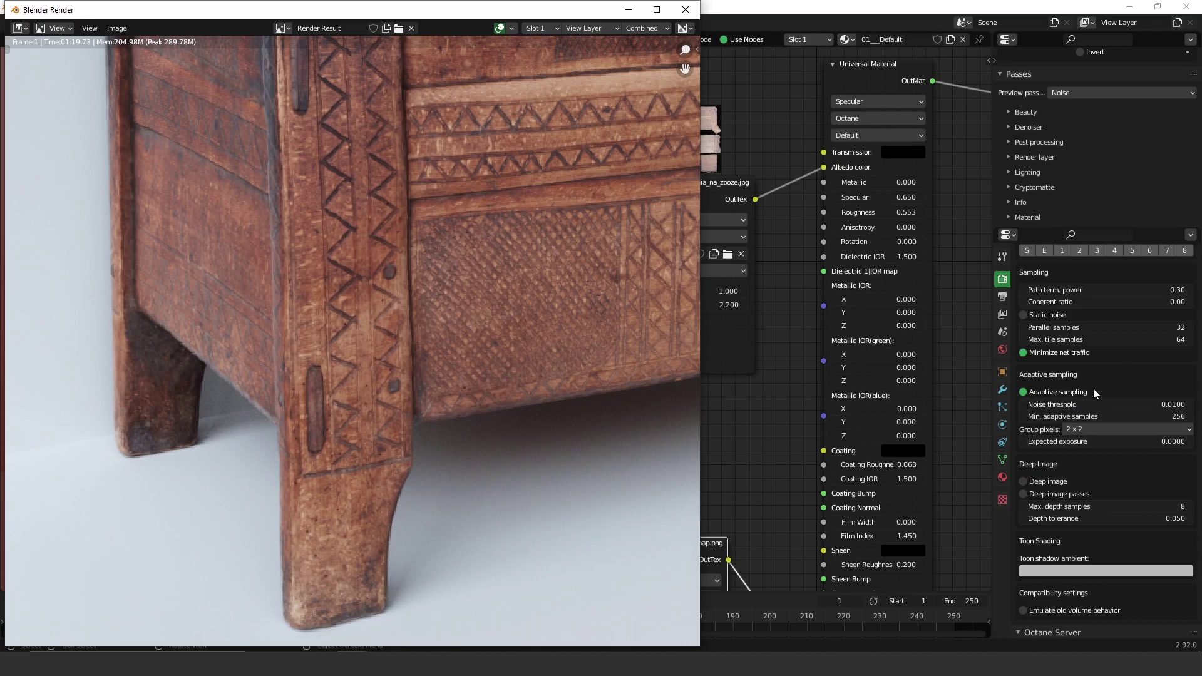
scroll(499, 386, "right", 6, "ctrl")
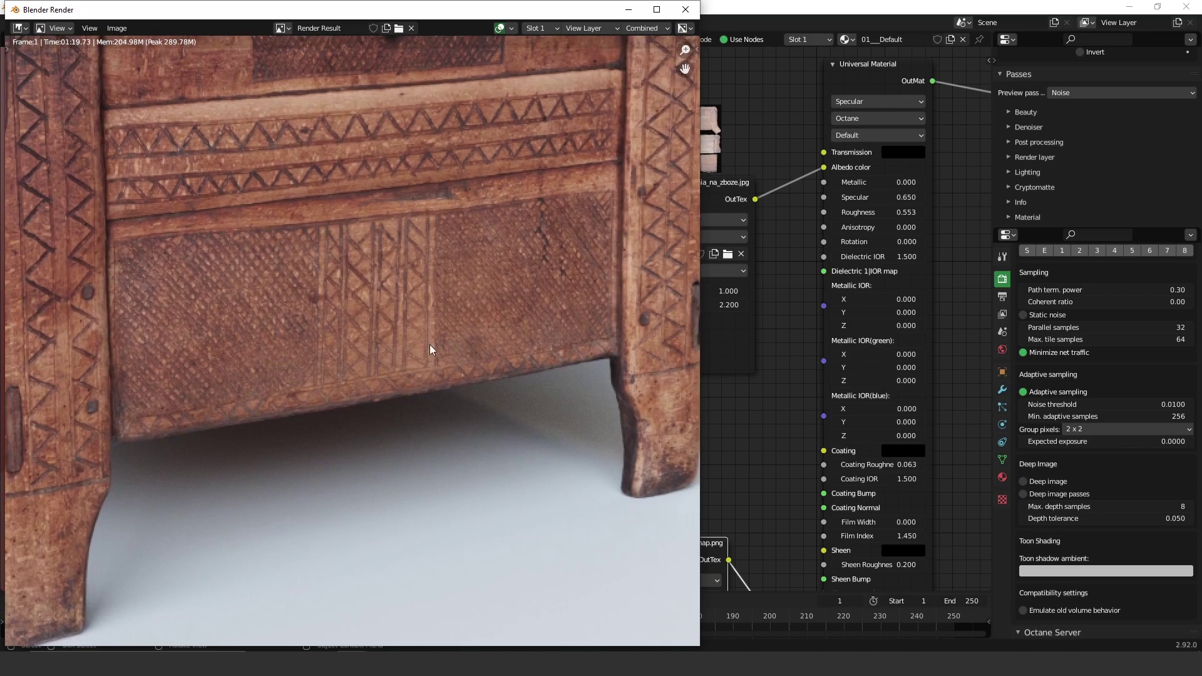
scroll(399, 329, "down", 4)
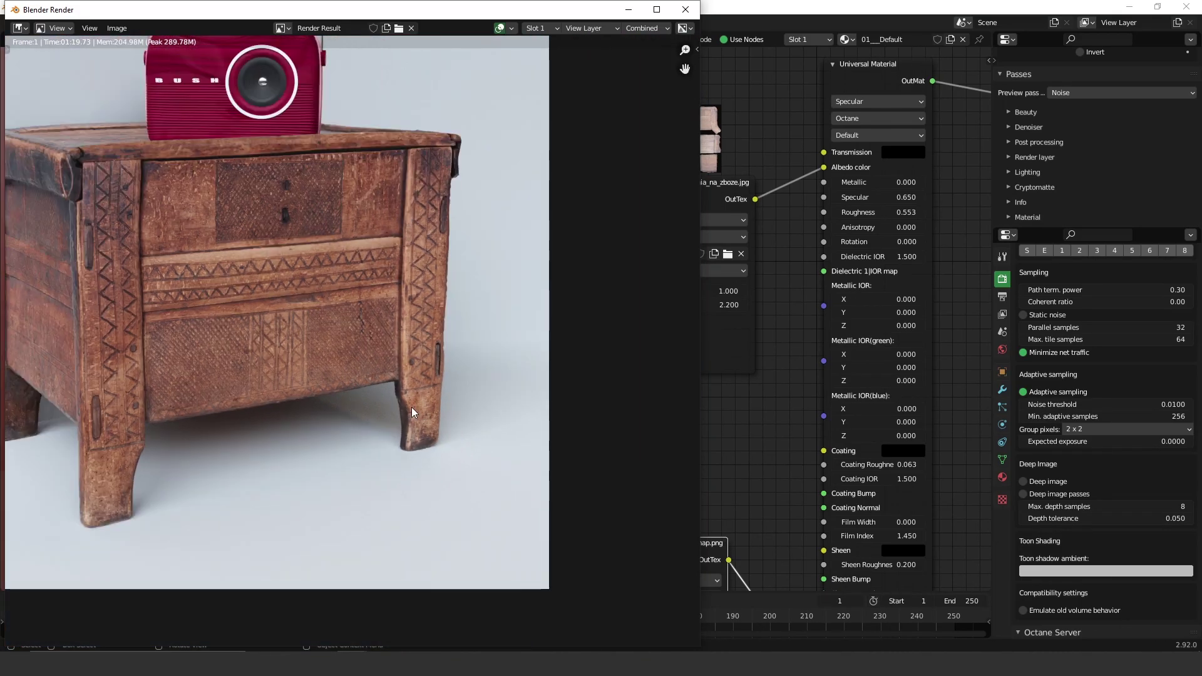
scroll(411, 408, "up", 4)
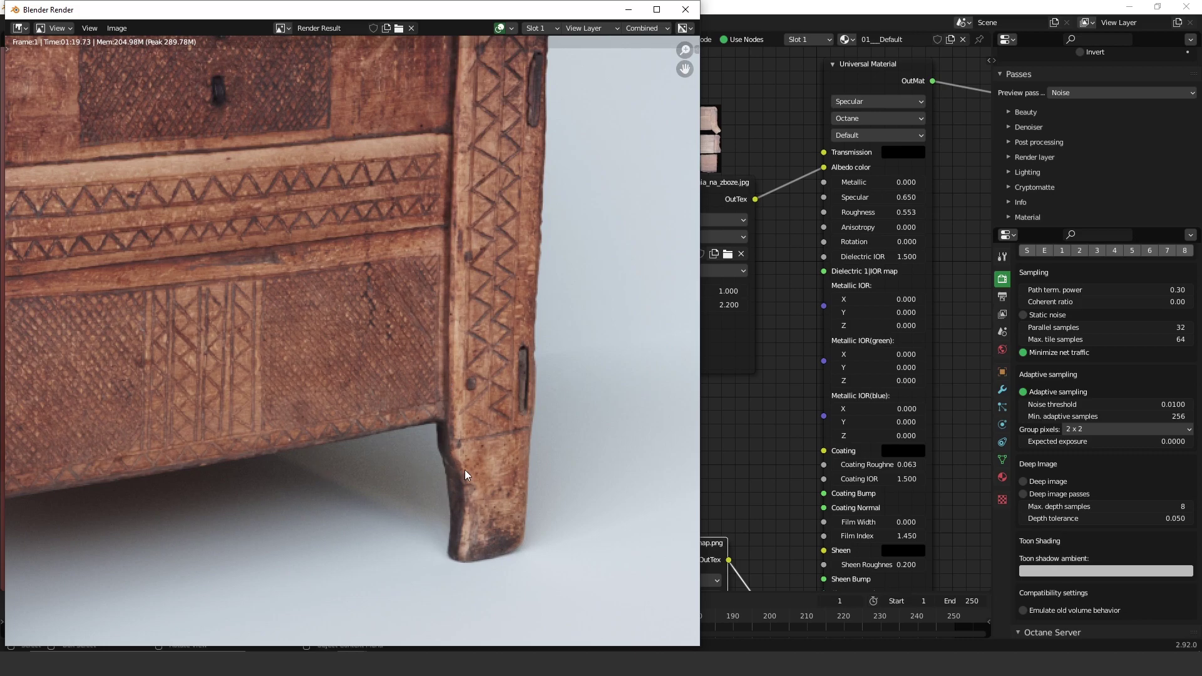
scroll(1125, 372, "up", 15)
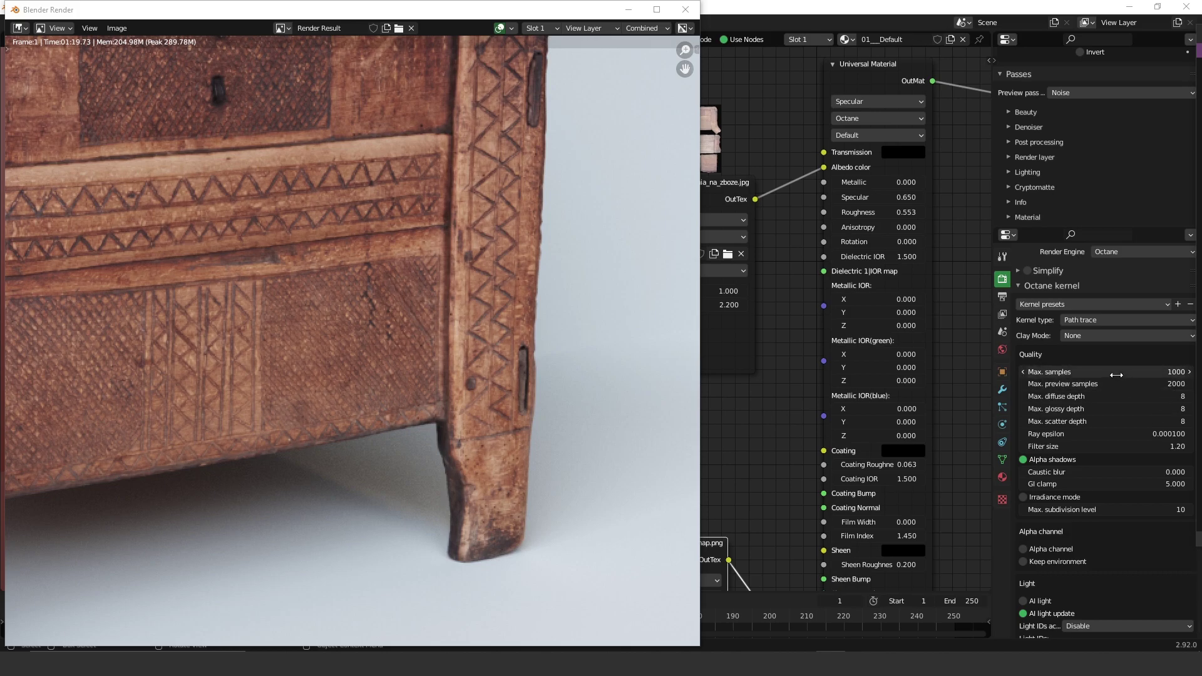
scroll(1116, 374, "down", 10)
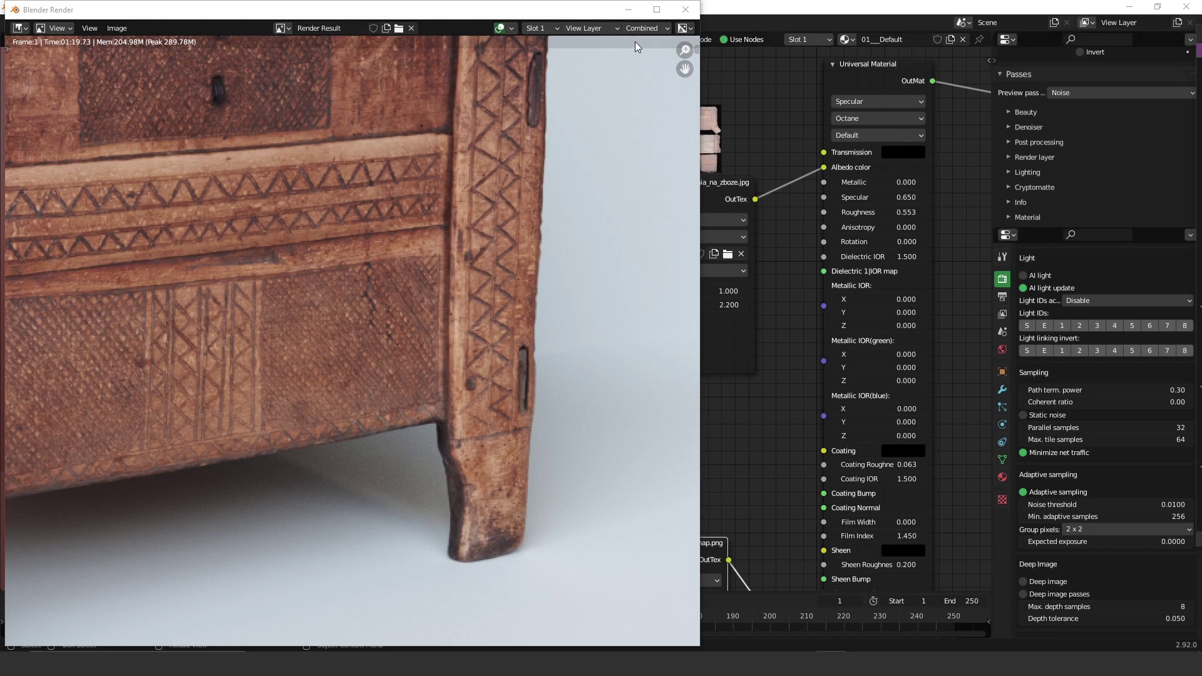
left_click(686, 10)
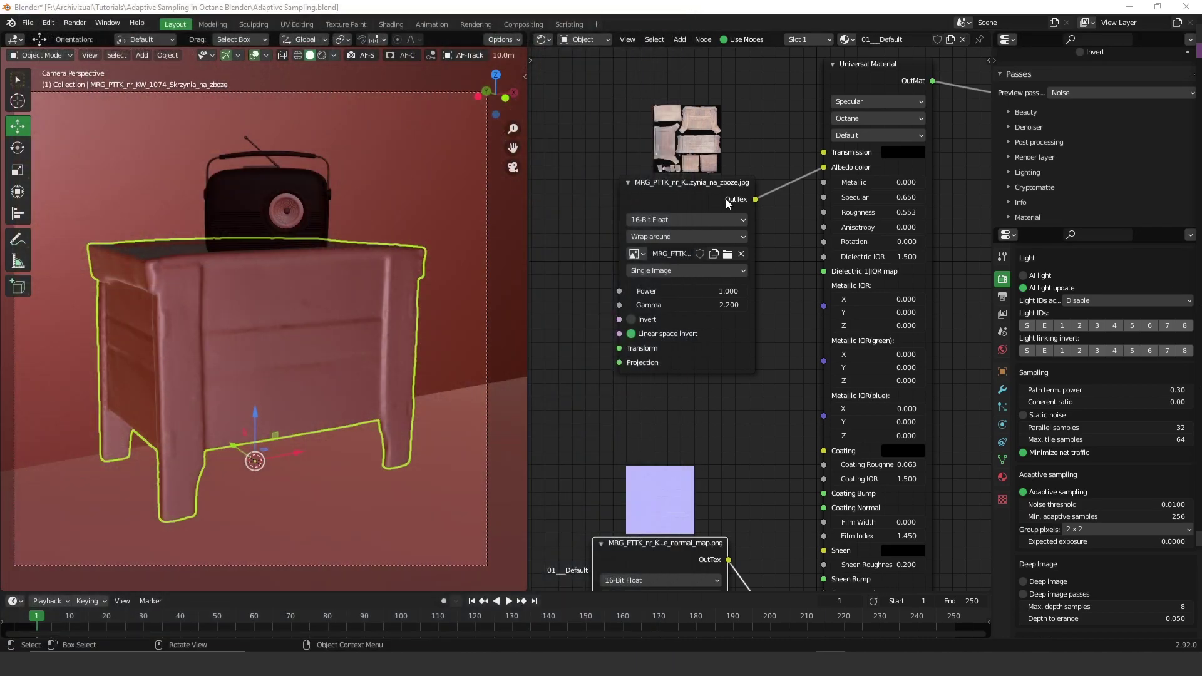
- Start the rendered viewport preview with the Noise pass and let the samples accumulate
left_click(1088, 93)
left_click(1088, 91)
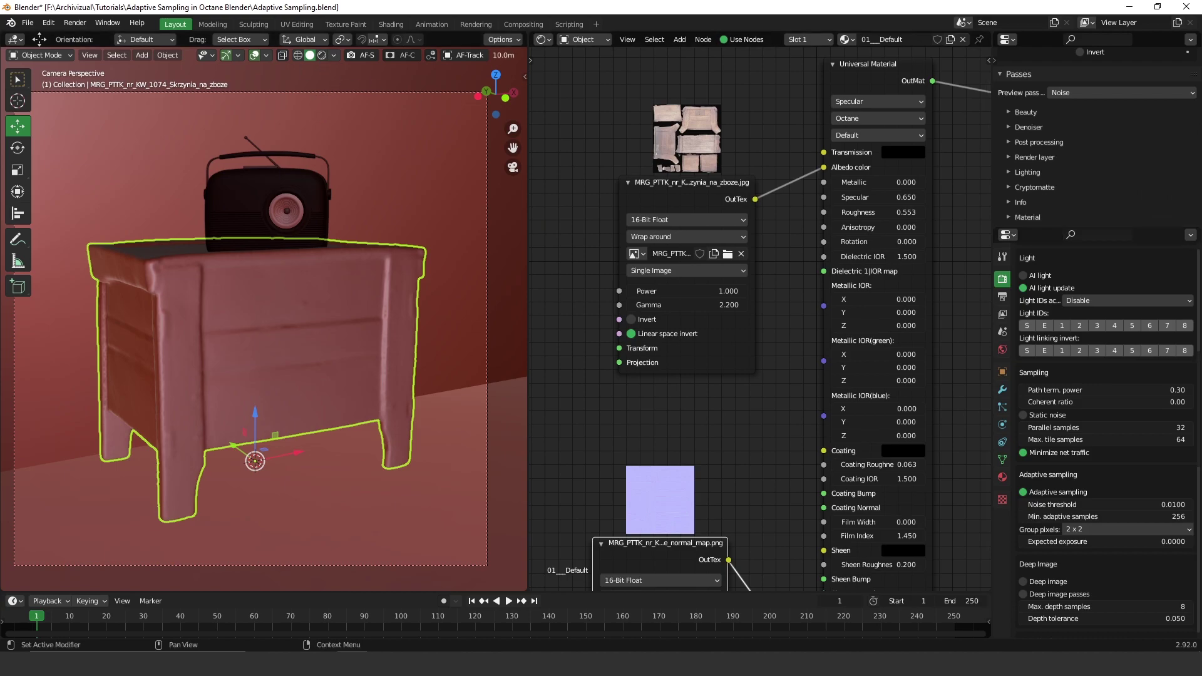
left_click(322, 55)
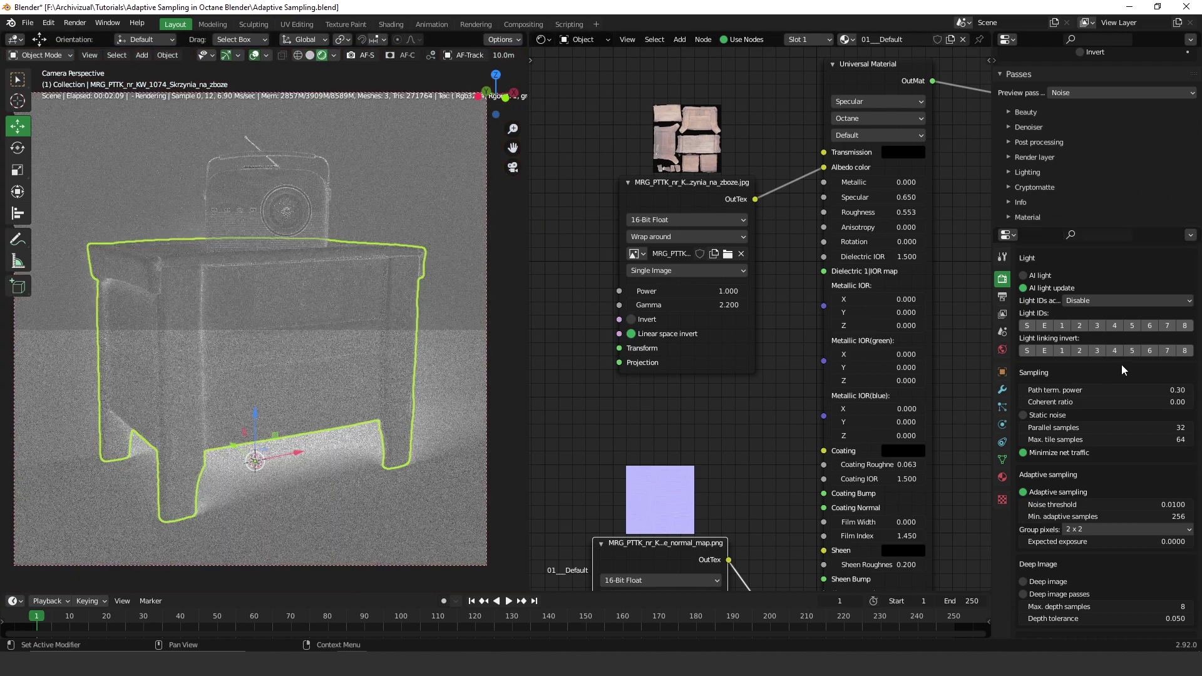
scroll(1121, 460, "down", 8)
scroll(1120, 457, "down", 5)
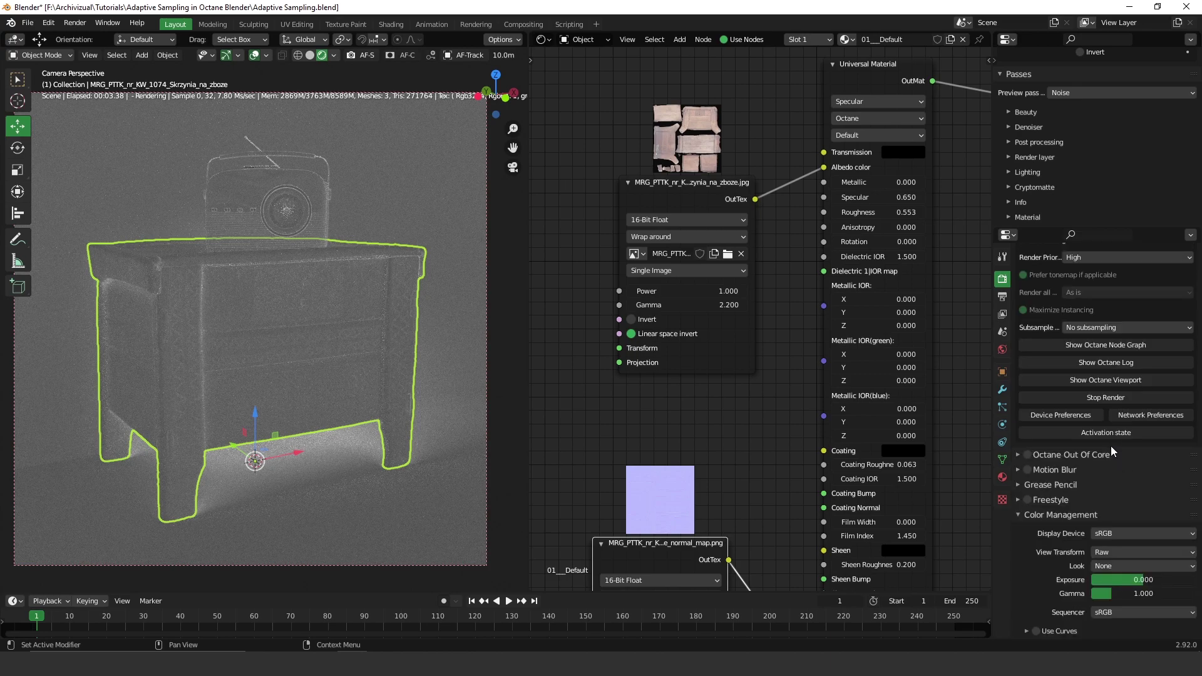
scroll(1110, 439, "up", 5)
scroll(1096, 425, "up", 2)
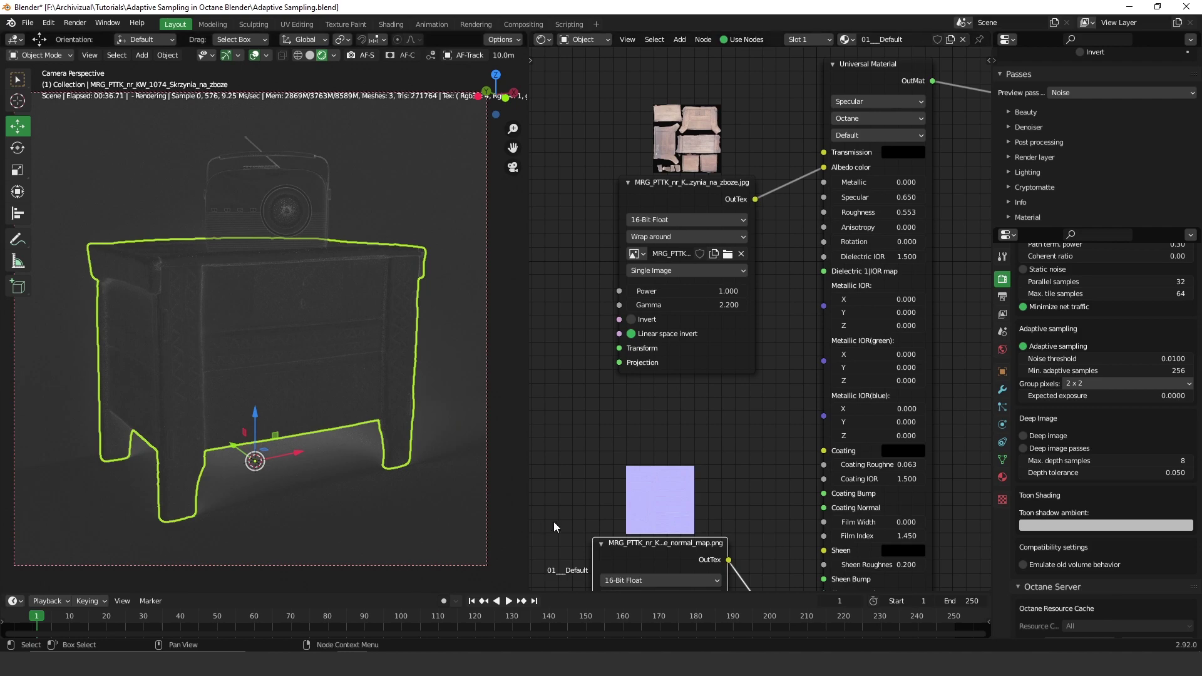
- Set the adaptive sampling Noise threshold to 1
double_click(1123, 359)
key("BackSpace")
key("BackSpace")
key("BackSpace")
key("BackSpace")
type("1")
key("Return")
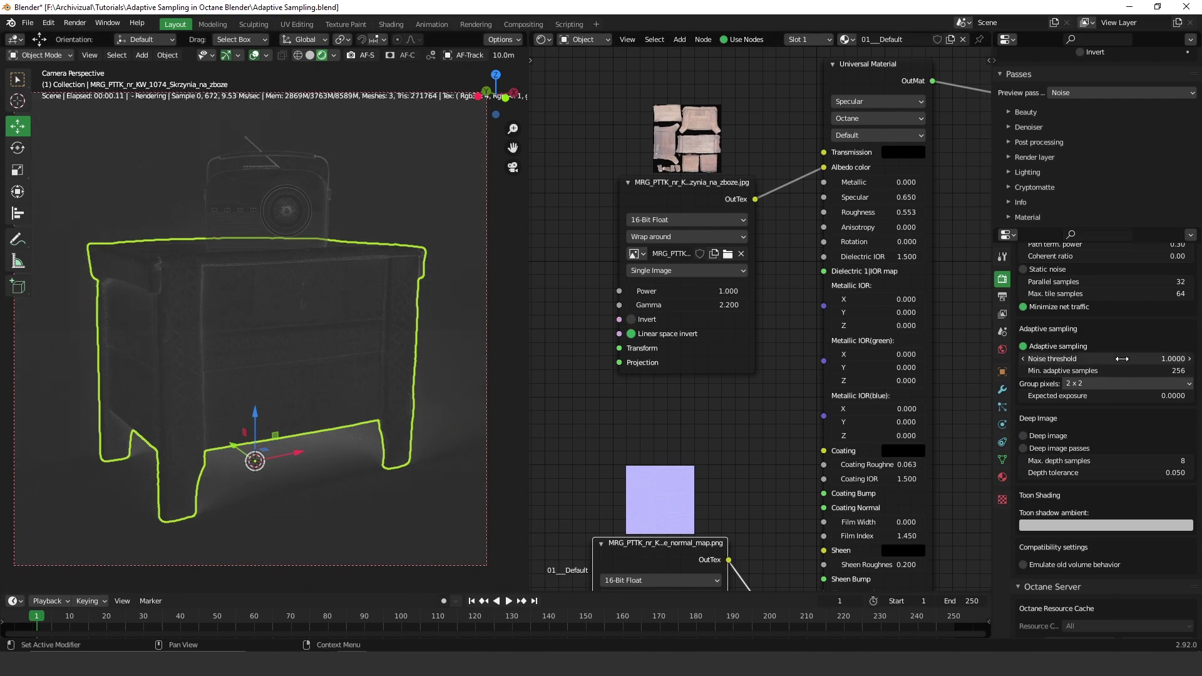
- Set the adaptive sampling Noise threshold to 0.02 and watch the noise pass in the viewport
double_click(1123, 359)
key("BackSpace")
key("BackSpace")
key("BackSpace")
type("0.0")
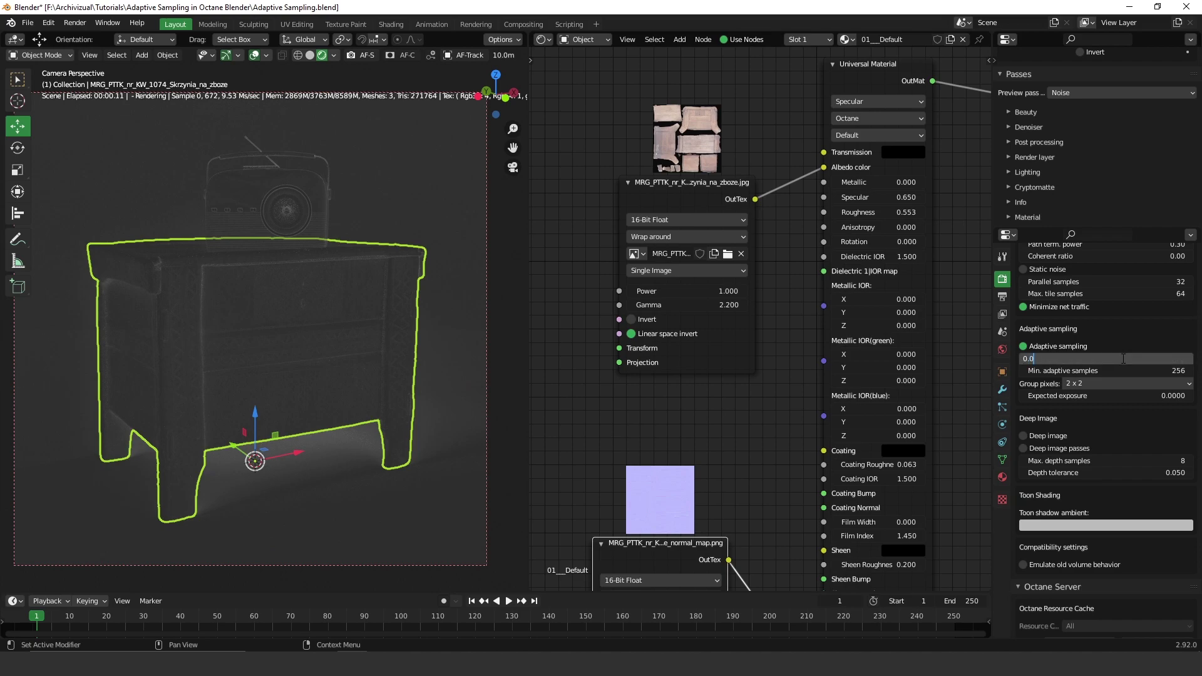
type("5")
key("BackSpace")
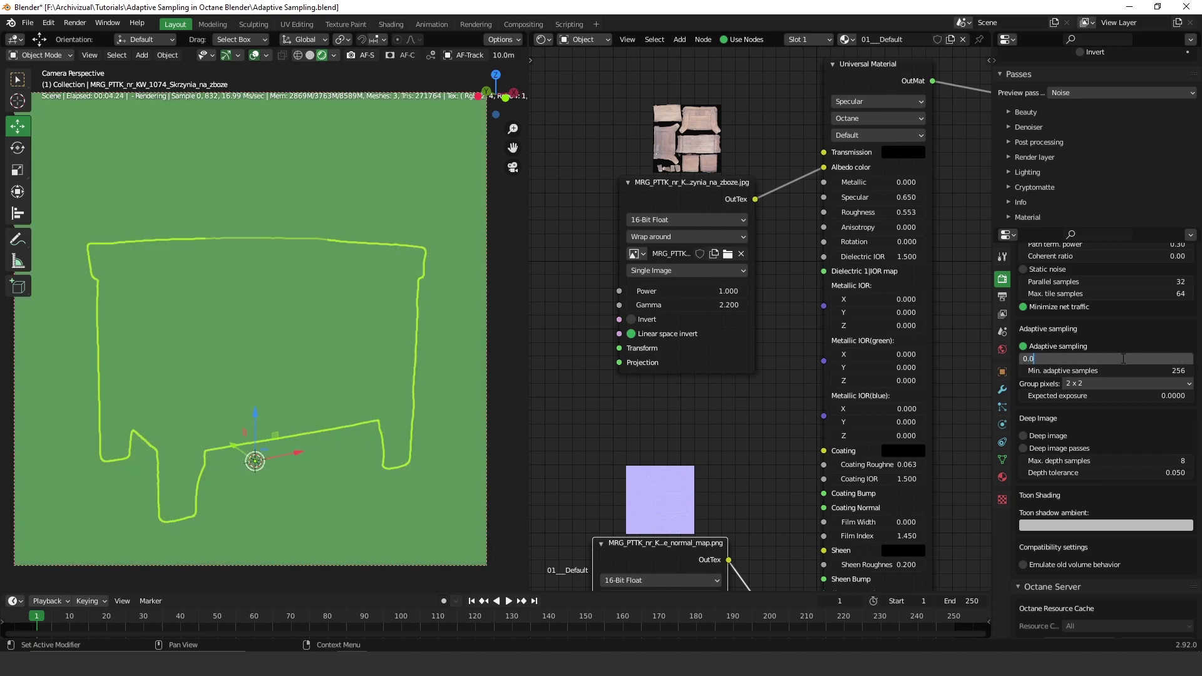
type("2")
key("Return")
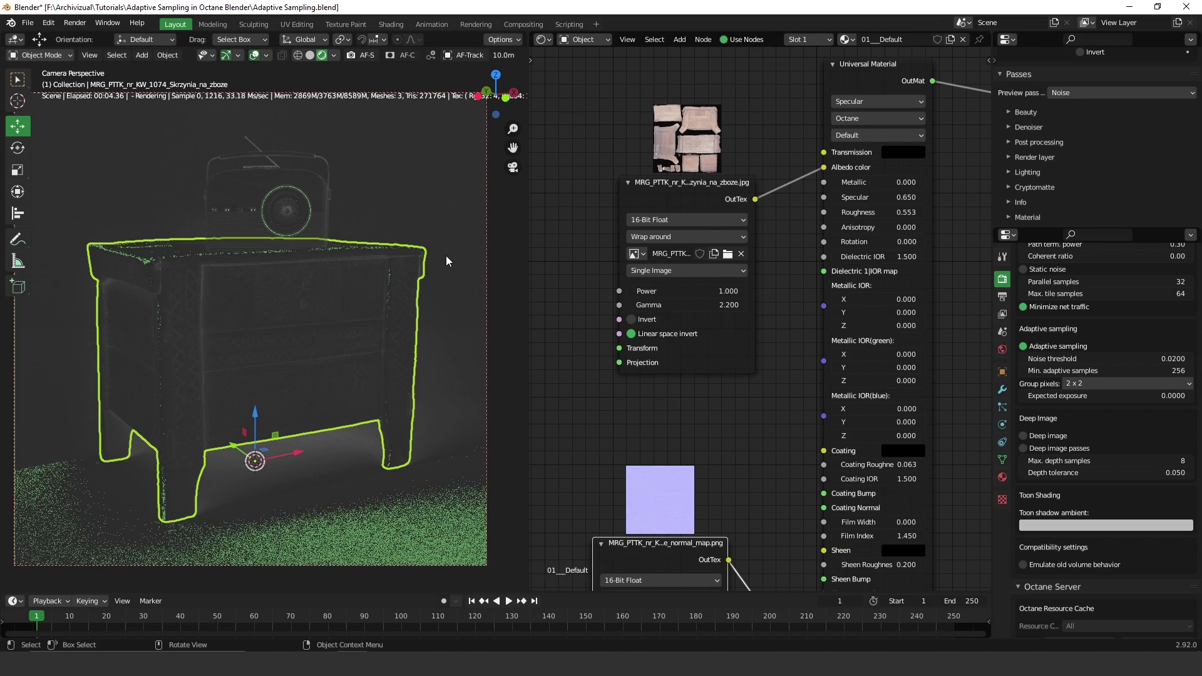
- Select the backdrop plane and stop the viewport render
left_click(422, 253)
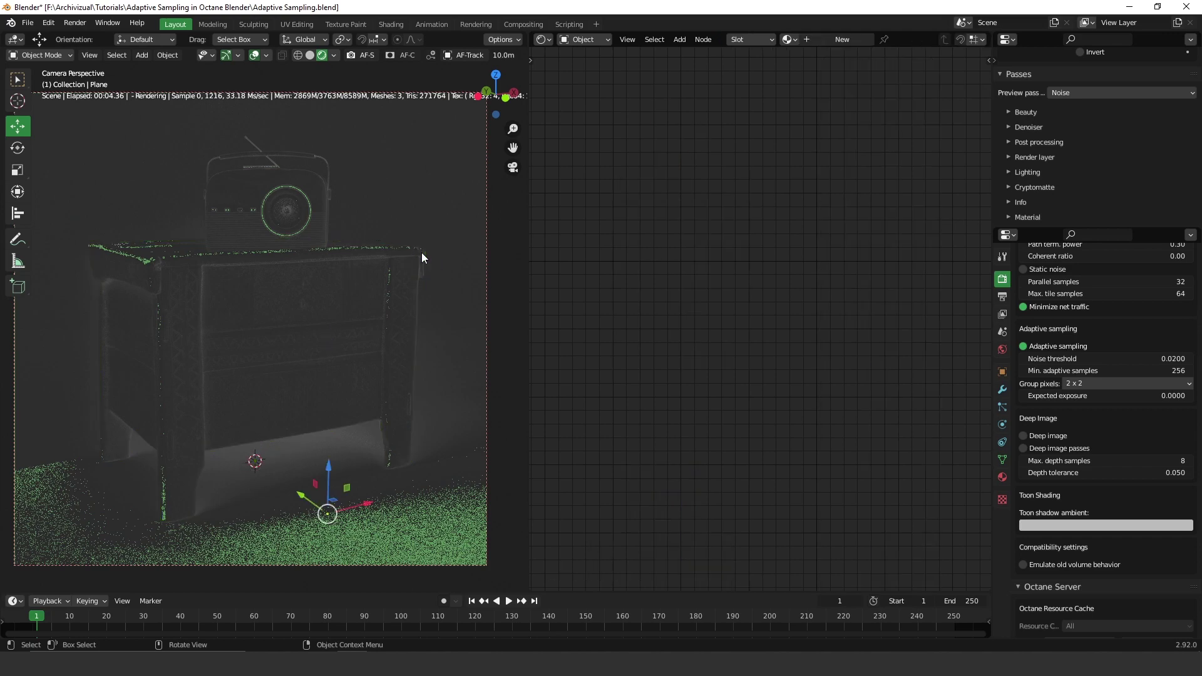
right_click(422, 187)
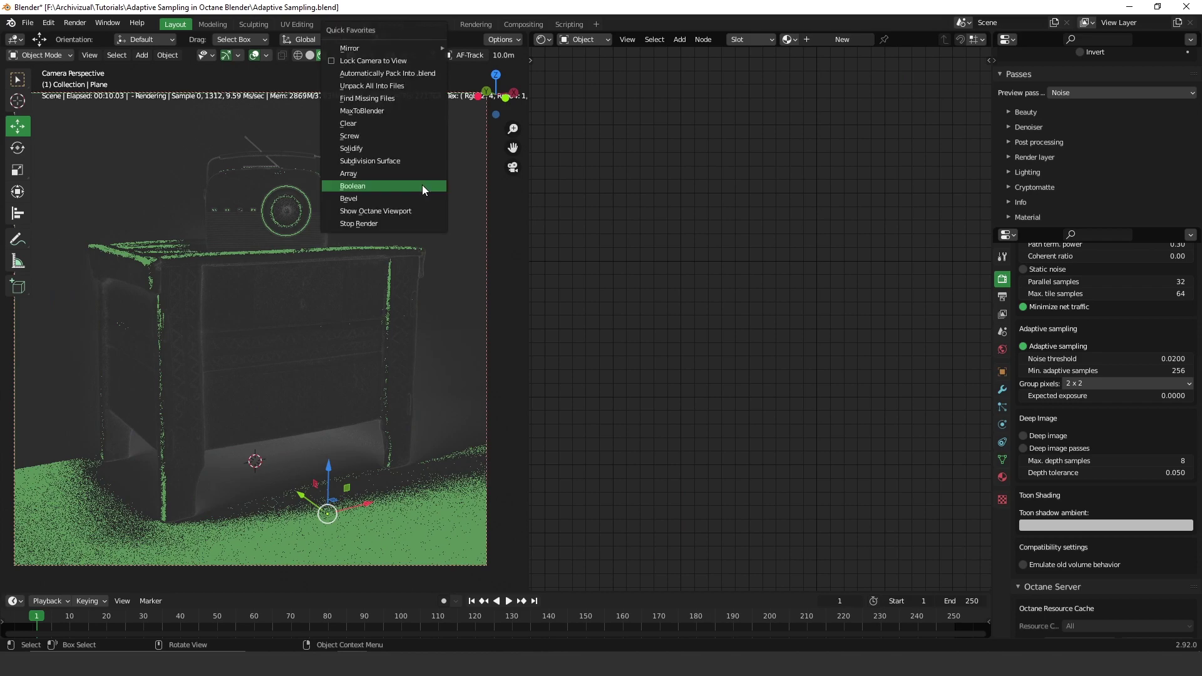
left_click(396, 225)
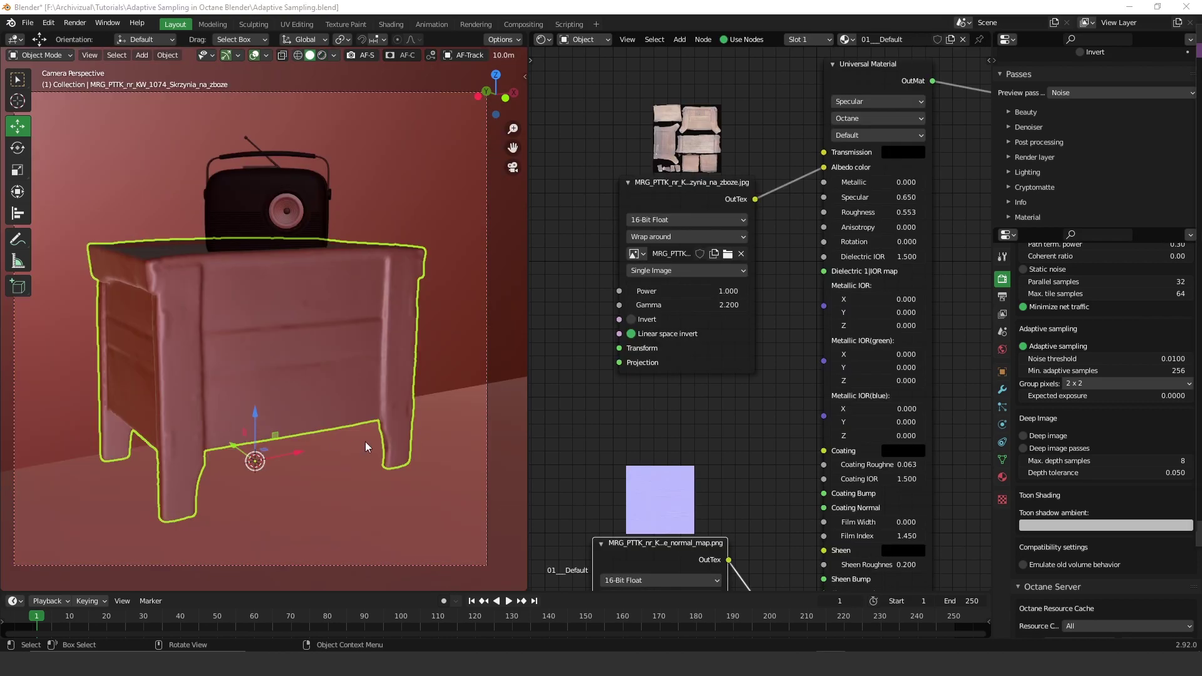
- Define a render region around the chest's front right leg and the adjacent shadow, and start the rendered viewport preview
left_click(326, 419)
key("b")
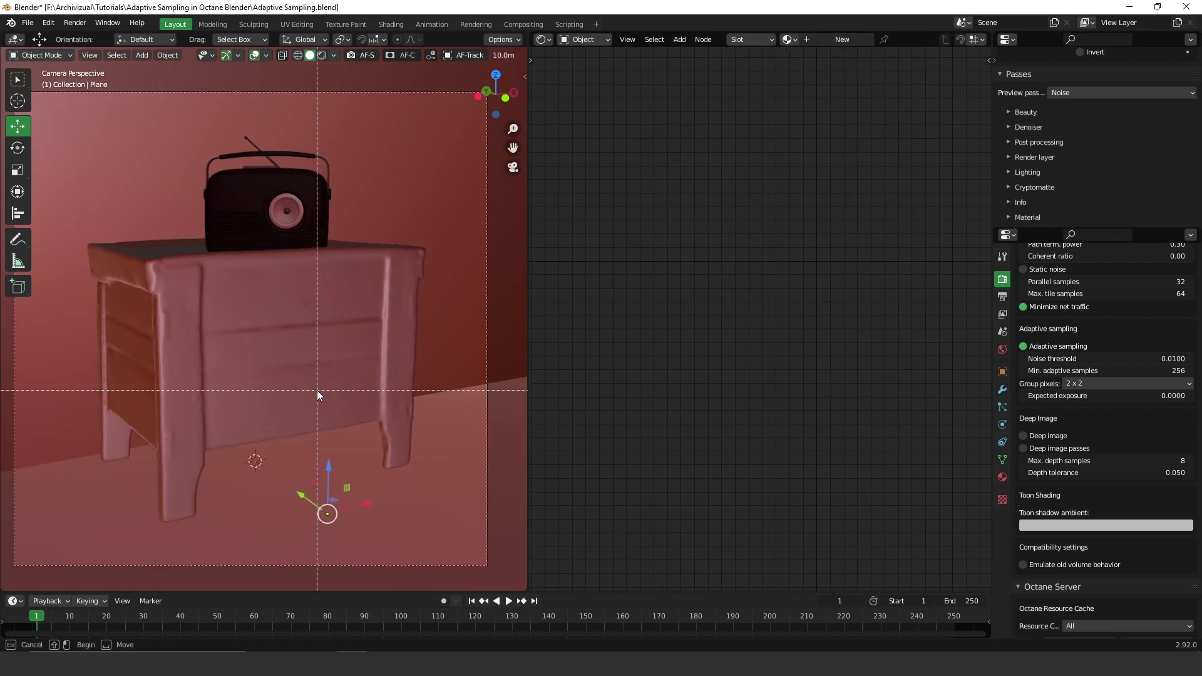
left_click_drag(322, 385, 399, 491)
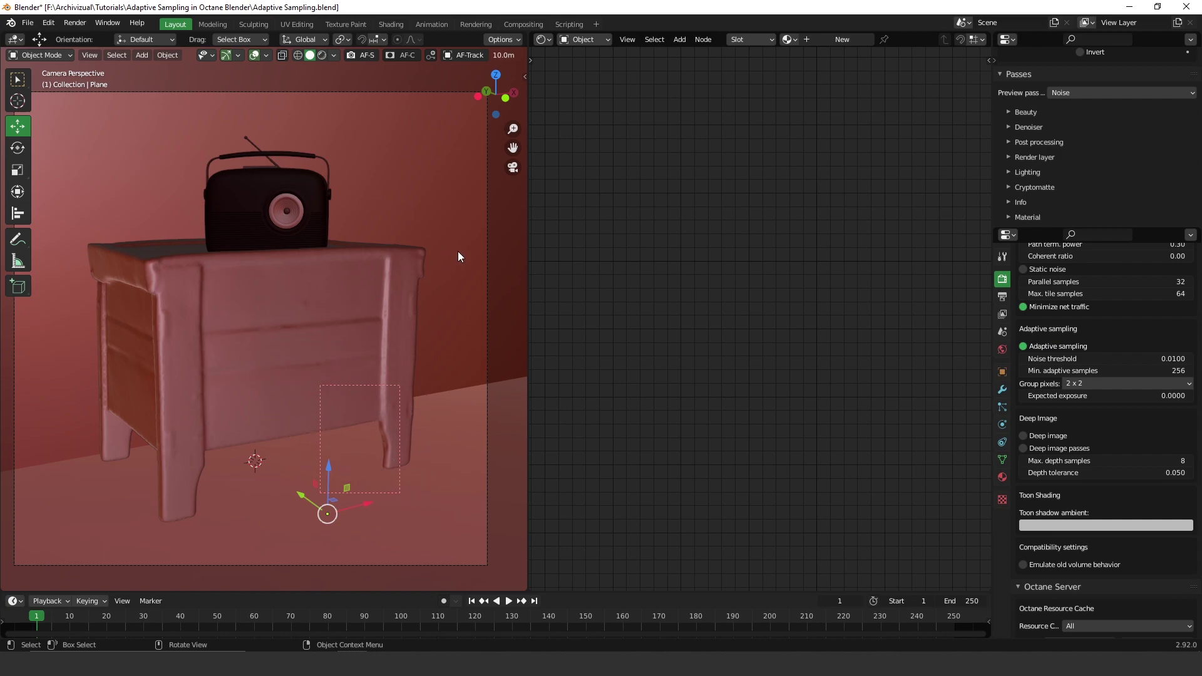
left_click(322, 57)
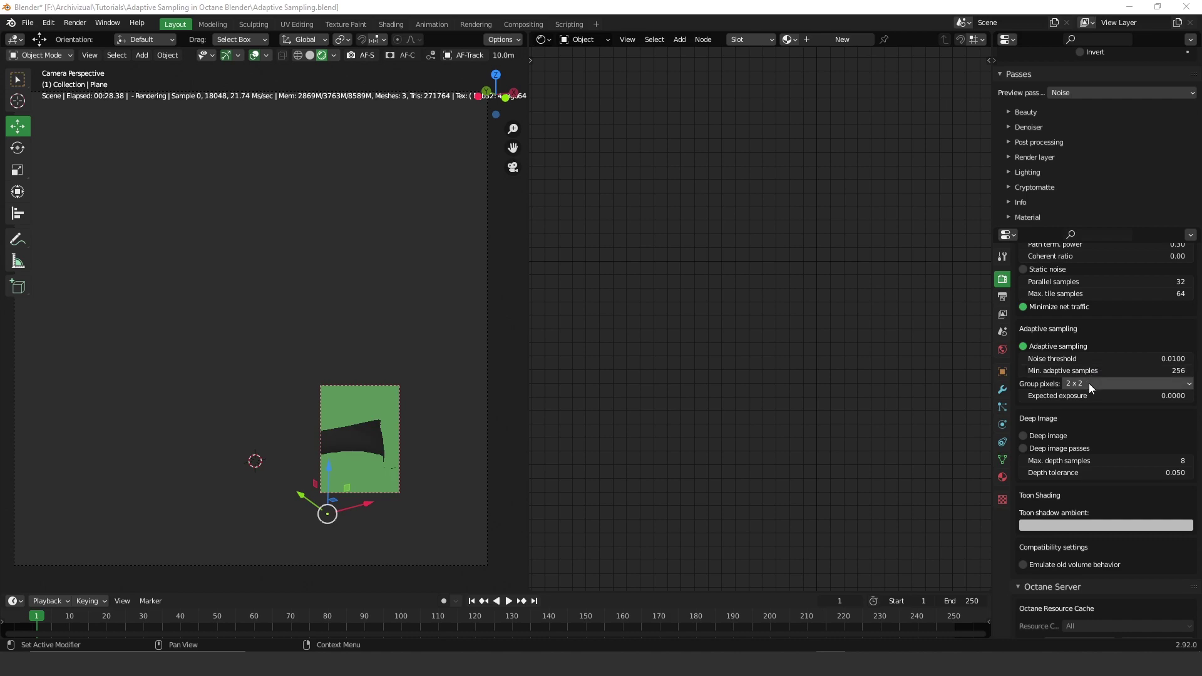
- Review the kernel's sample settings and set the adaptive sampling Noise threshold to 0.03
scroll(1089, 383, "up", 10)
scroll(1089, 383, "up", 4)
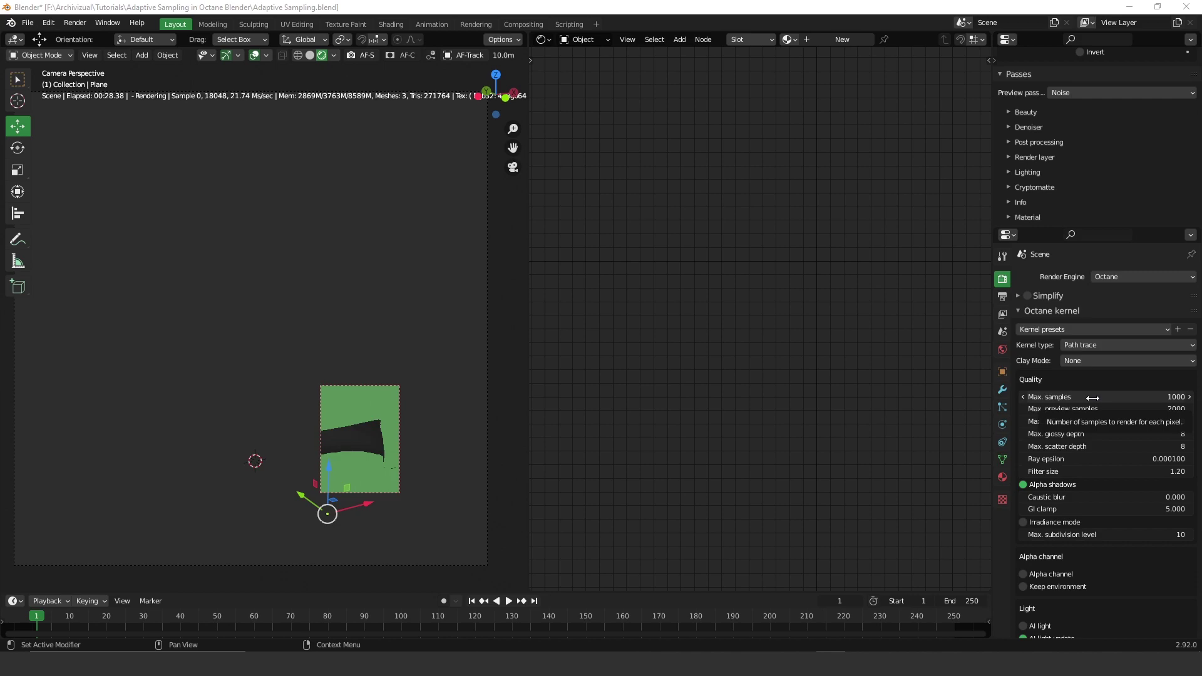
scroll(1093, 397, "down", 15)
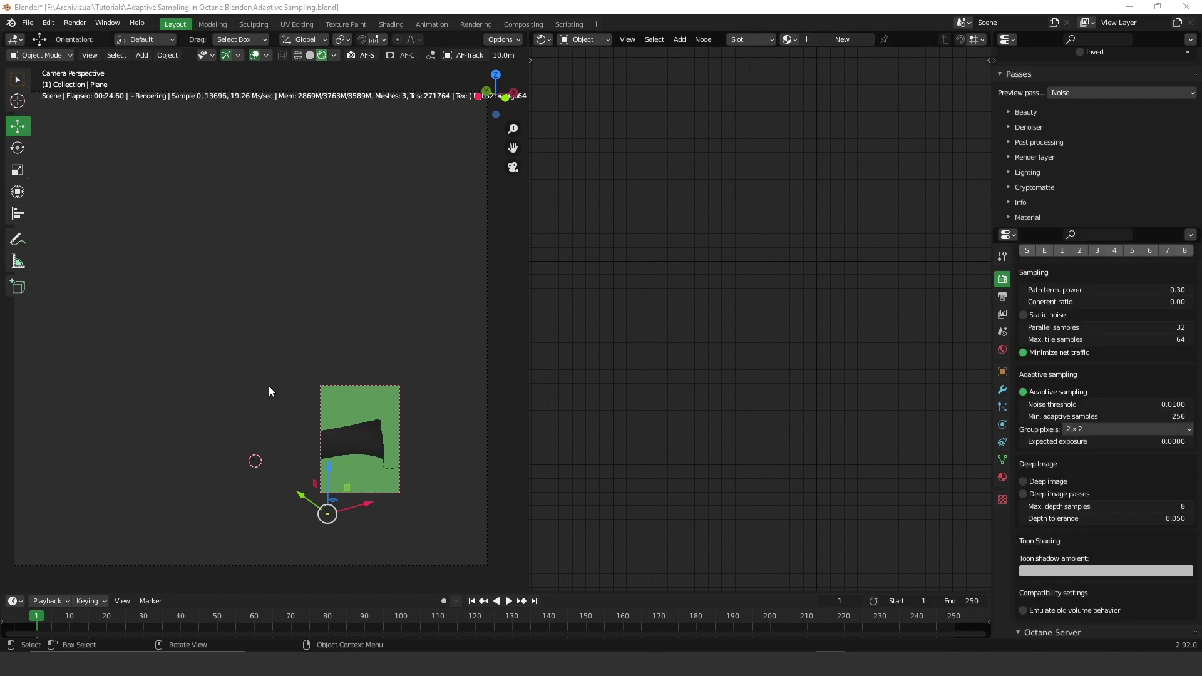
scroll(1112, 464, "down", 12)
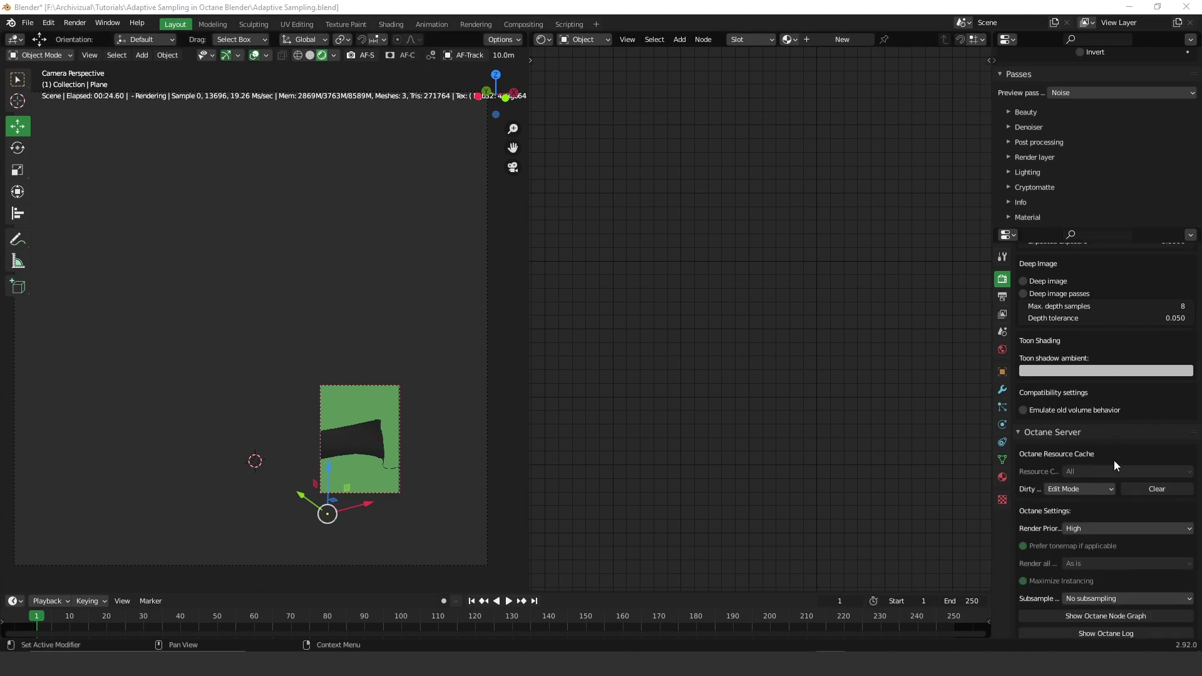
scroll(1110, 492, "up", 12)
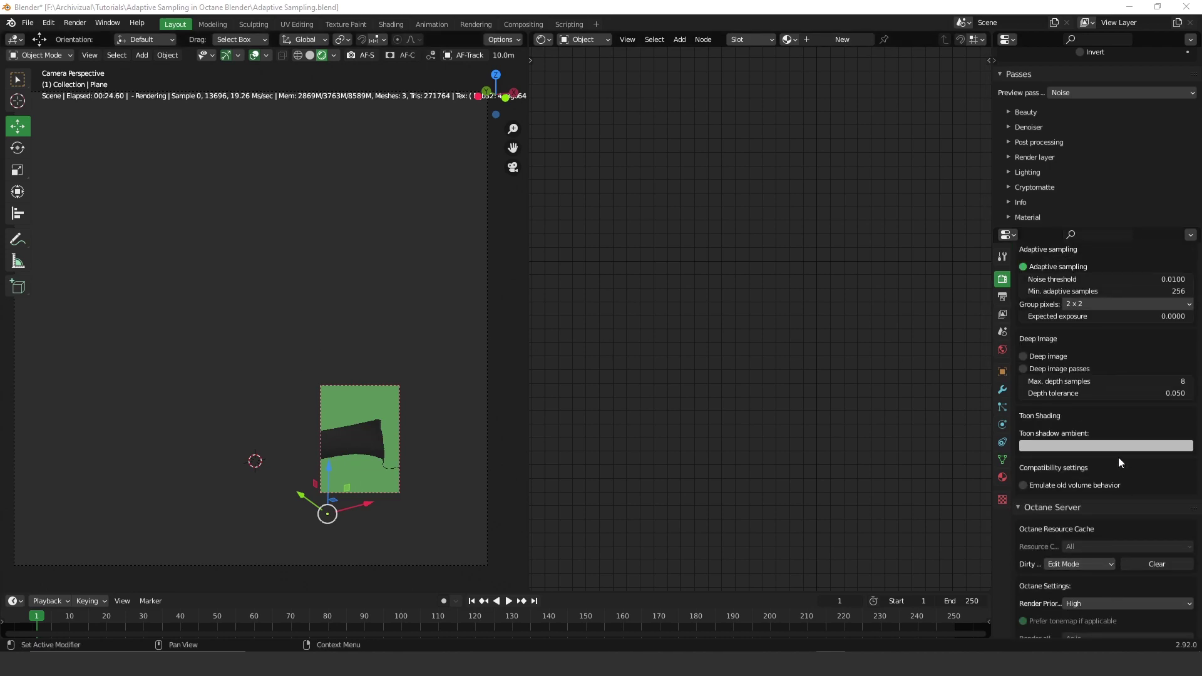
left_click(1125, 355)
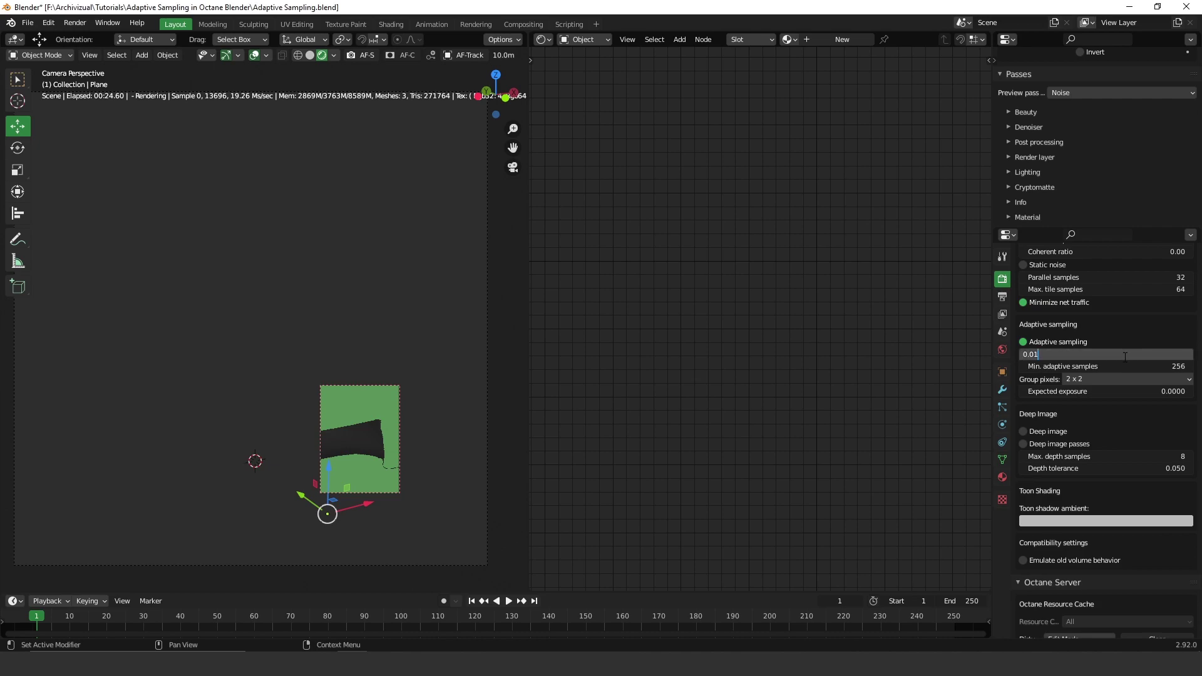
key("BackSpace")
type("3")
key("Return")
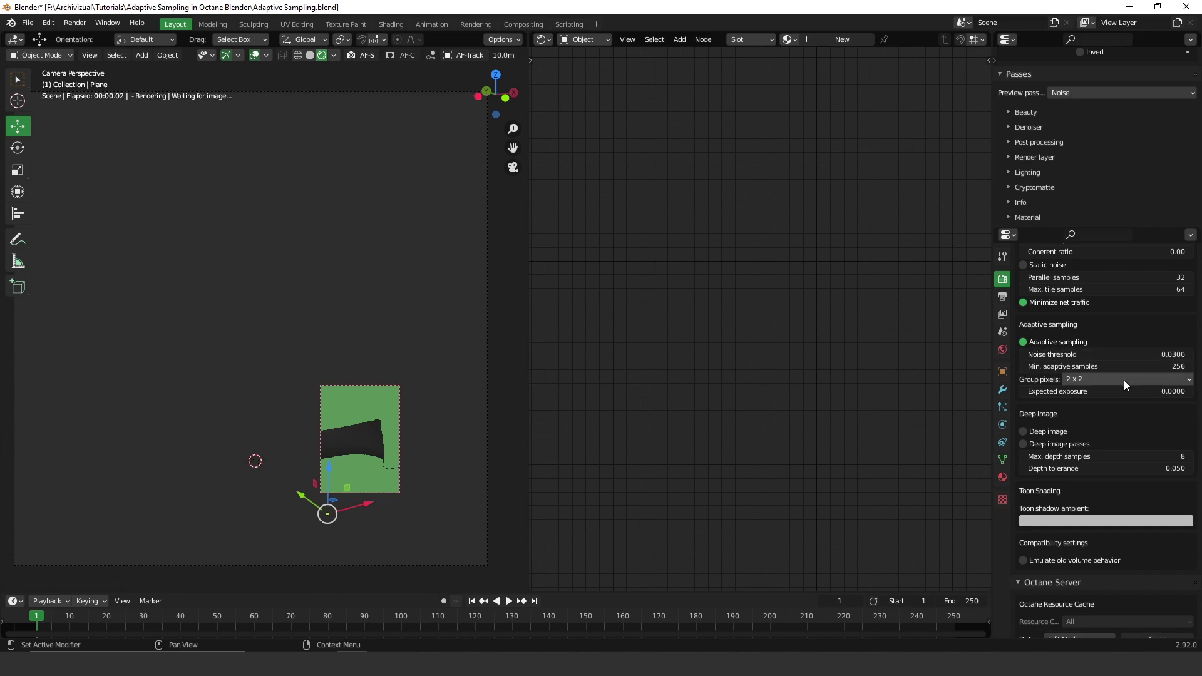
- Restart the rendered viewport preview and watch the noise pass inside the render region
scroll(1125, 384, "up", 10)
scroll(1122, 396, "up", 3)
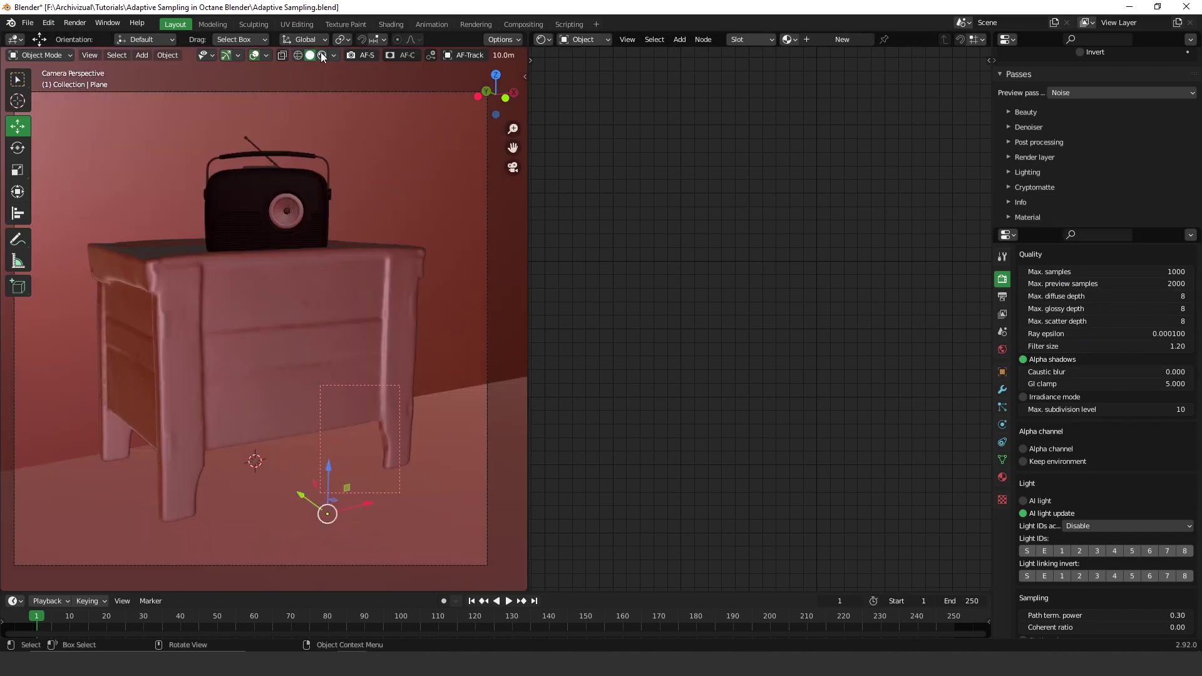
left_click(321, 56)
scroll(1077, 374, "down", 15)
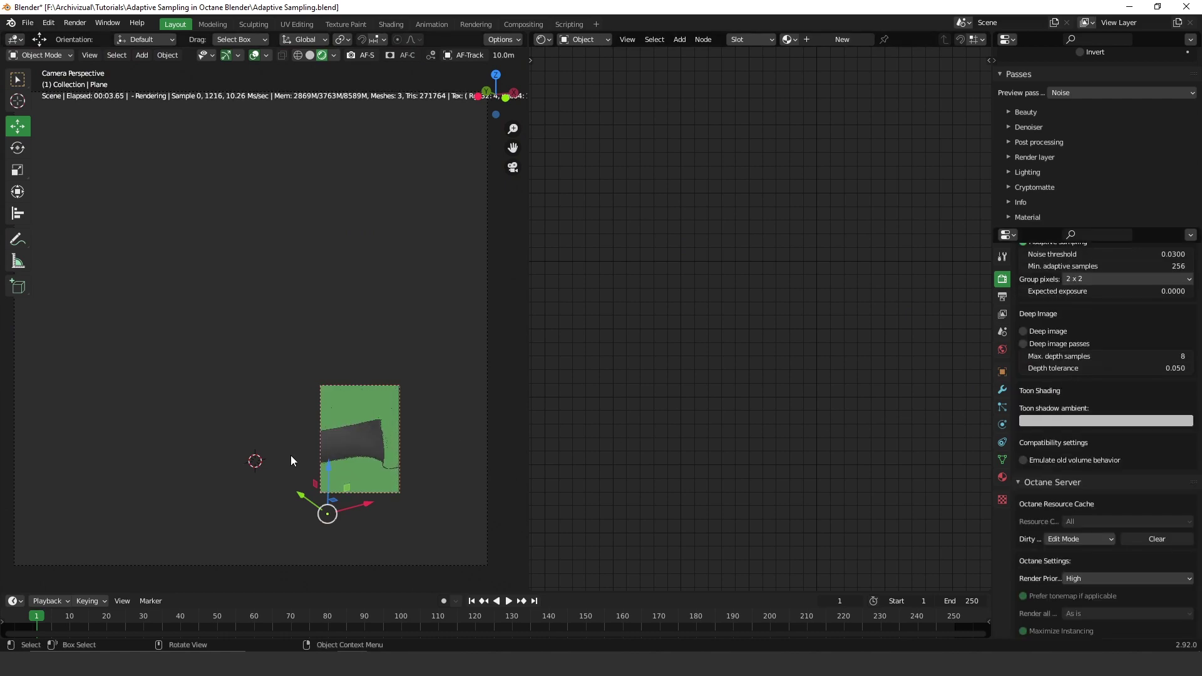
right_click(365, 412)
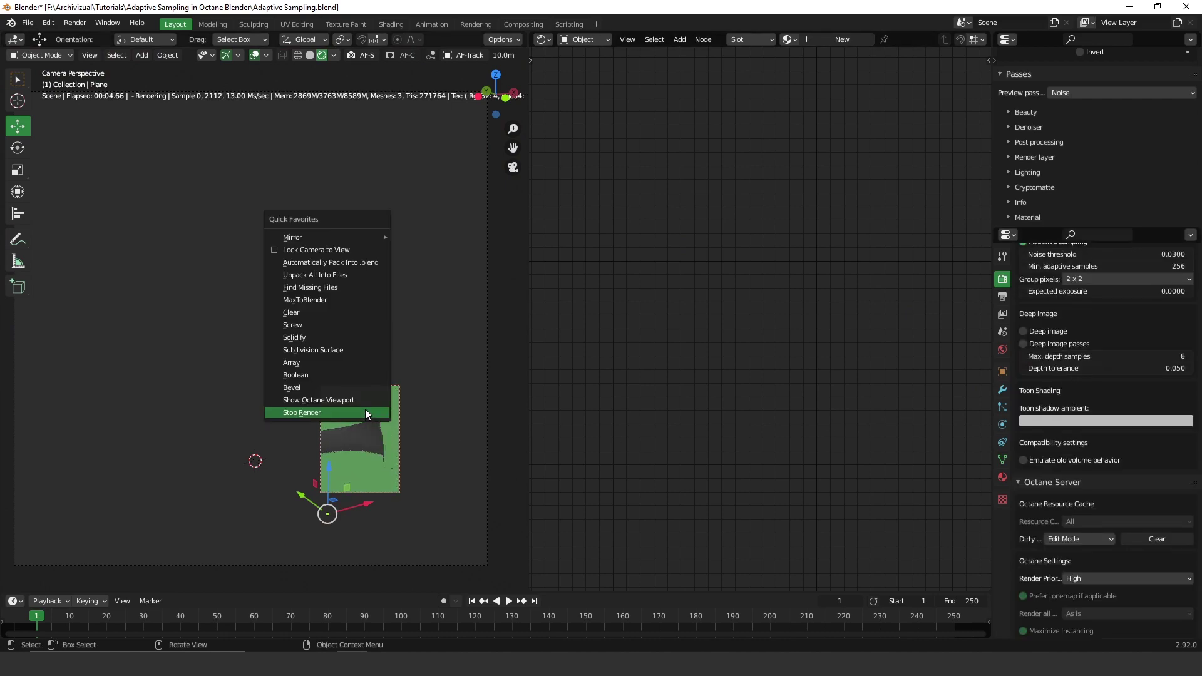
key("Escape")
scroll(366, 411, "down", 1)
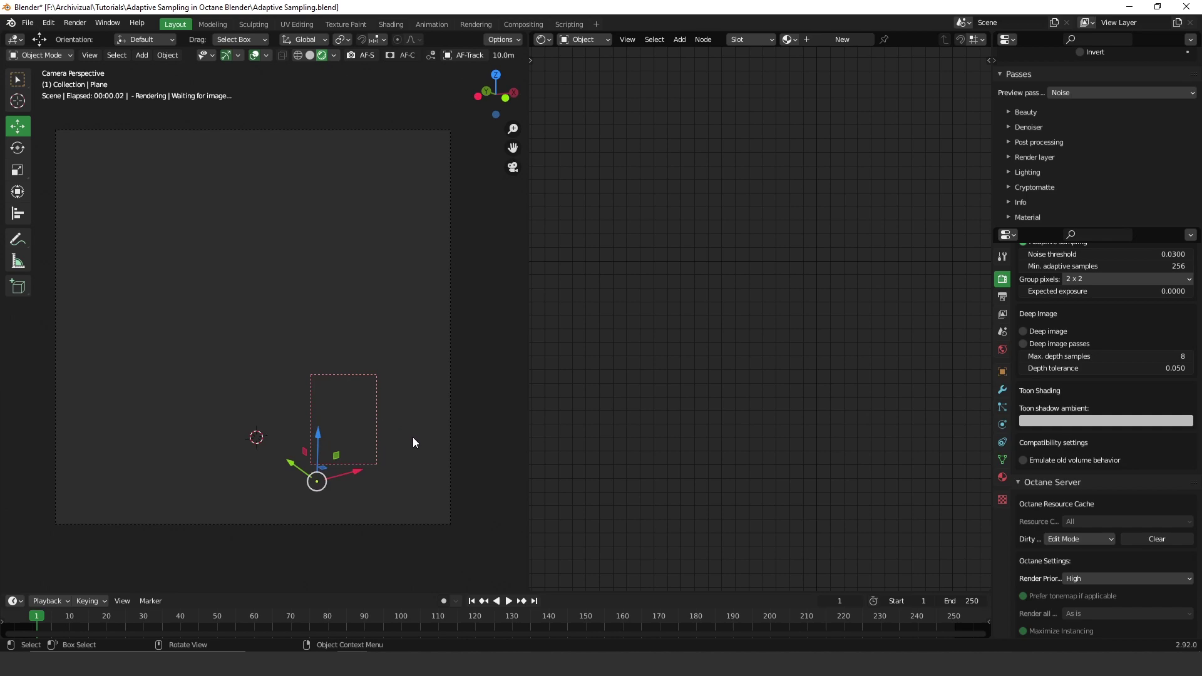
left_click(308, 56)
left_click(321, 55)
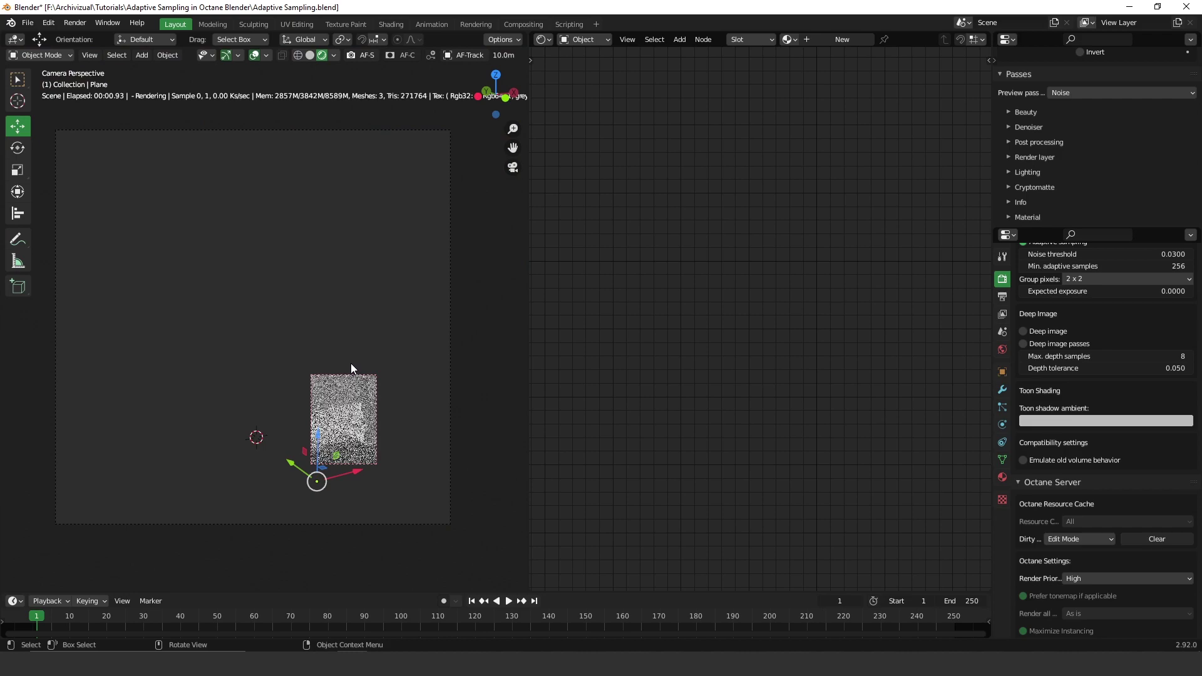
right_click(414, 401)
key("Escape")
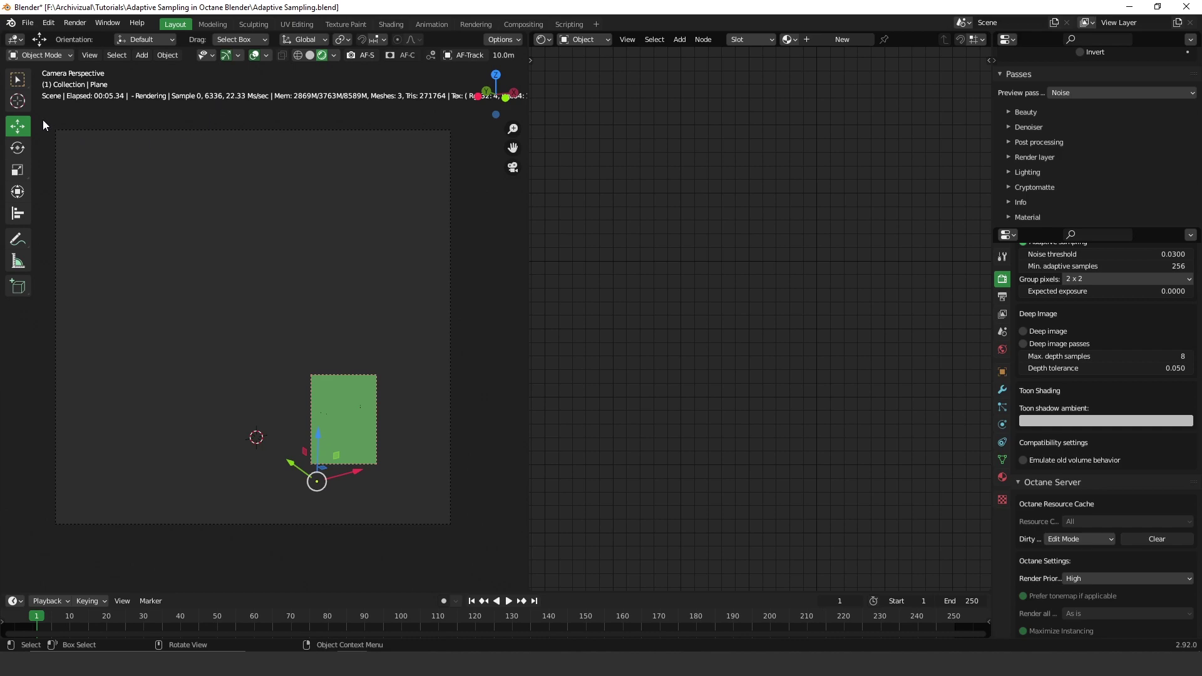
- Redefine the render region to cover the whole camera frame
key("ctrl+b")
left_click_drag(42, 119, 461, 540)
scroll(1091, 339, "up", 15)
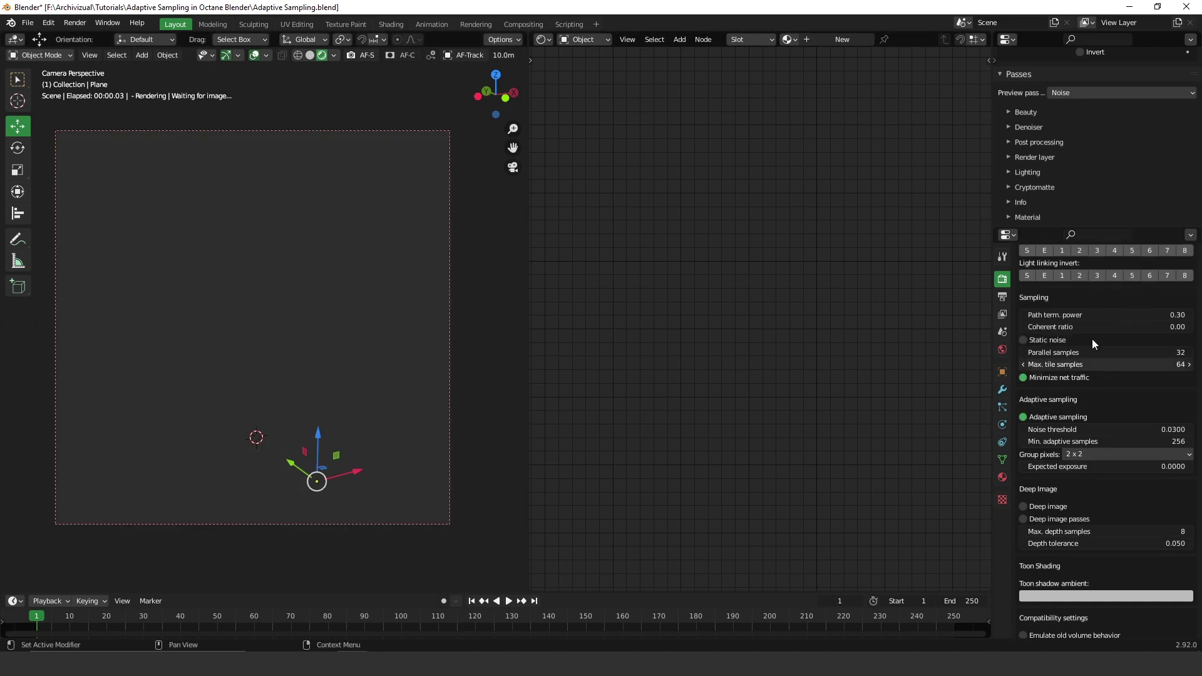
- Set the Octane kernel's Max. preview samples to 6000
scroll(1092, 339, "up", 6)
double_click(1152, 347)
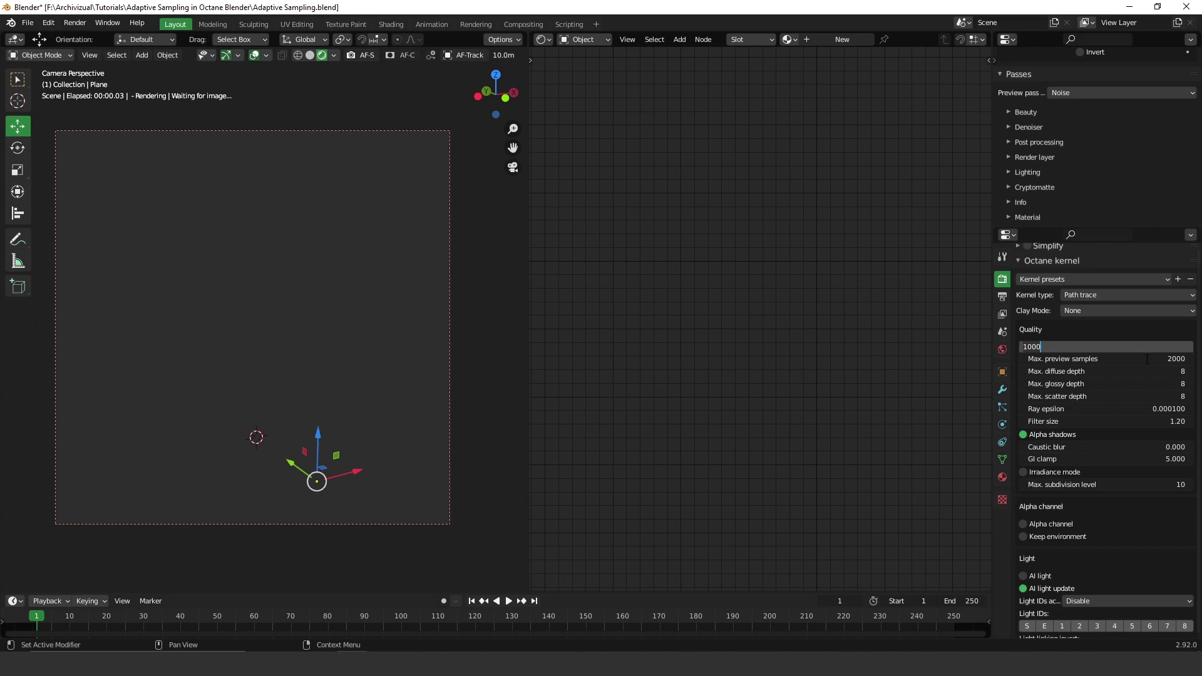
double_click(1147, 359)
key("BackSpace")
key("BackSpace")
key("BackSpace")
key("BackSpace")
type("6000")
key("Return")
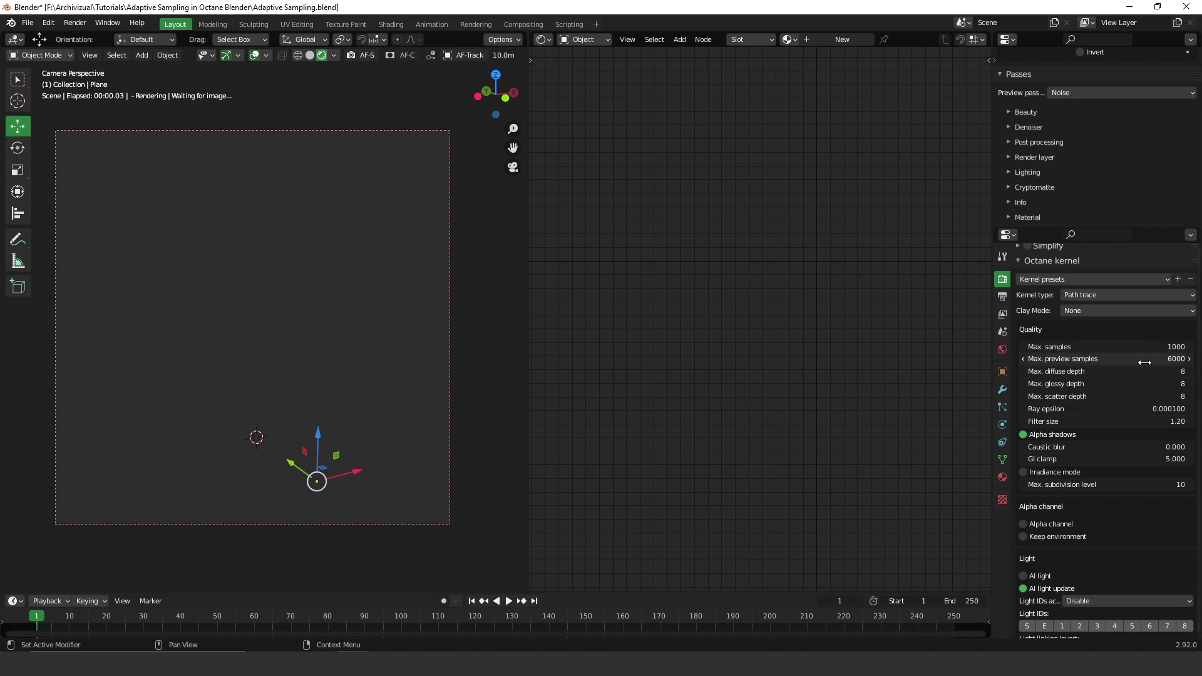
- Restart the rendered viewport preview to examine the noise pass across the whole camera frame, and stop the render
scroll(1107, 432, "down", 20)
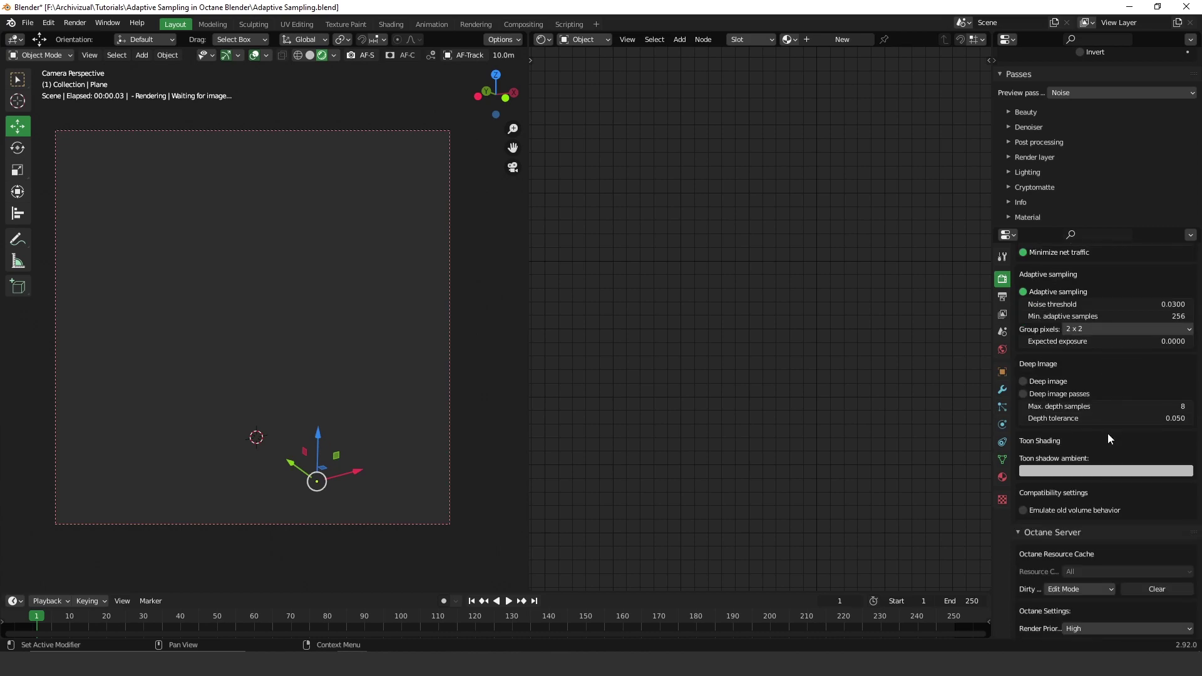
left_click(310, 55)
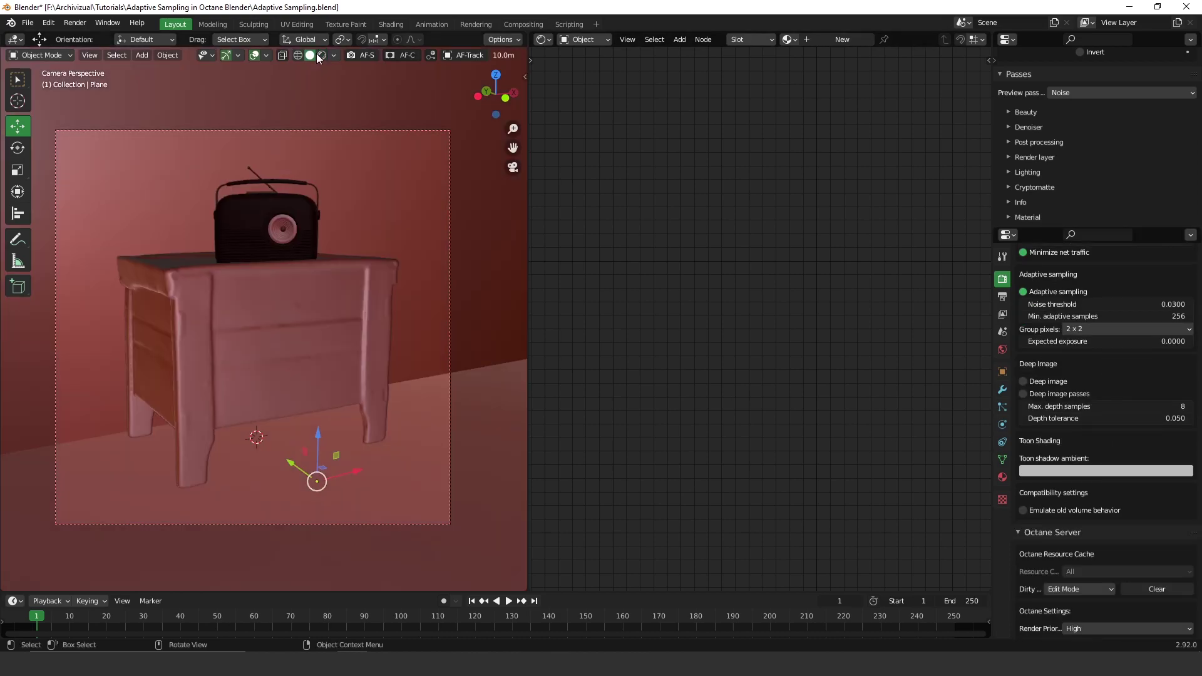
left_click(318, 56)
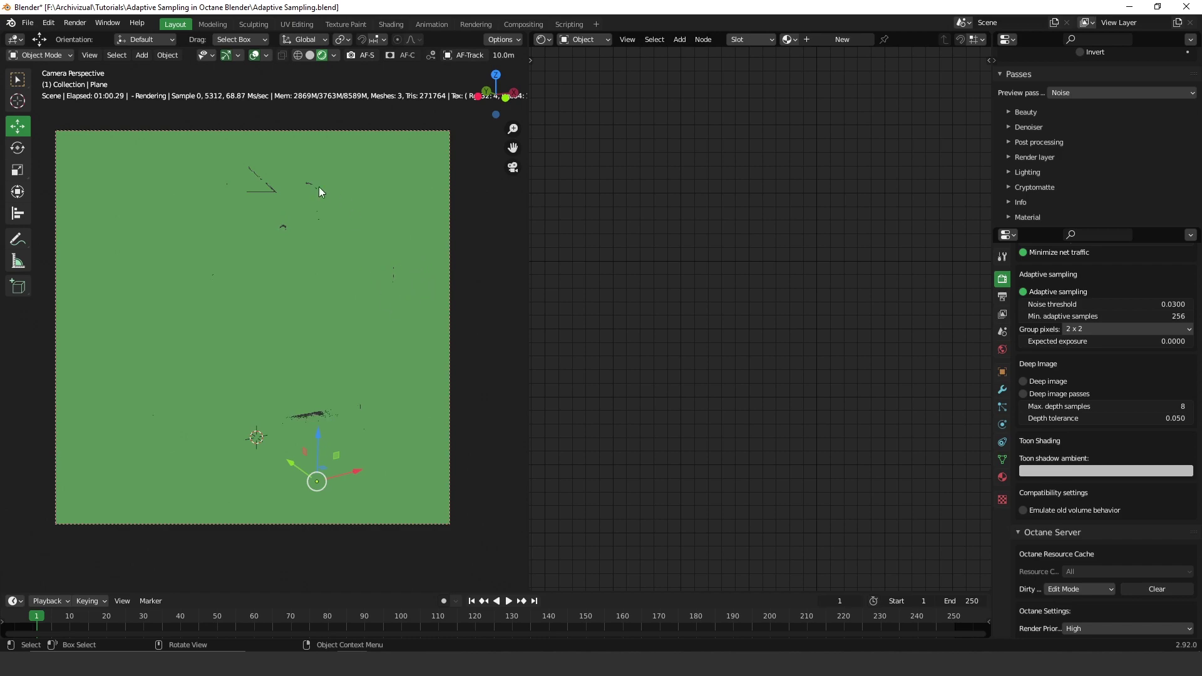
key("q")
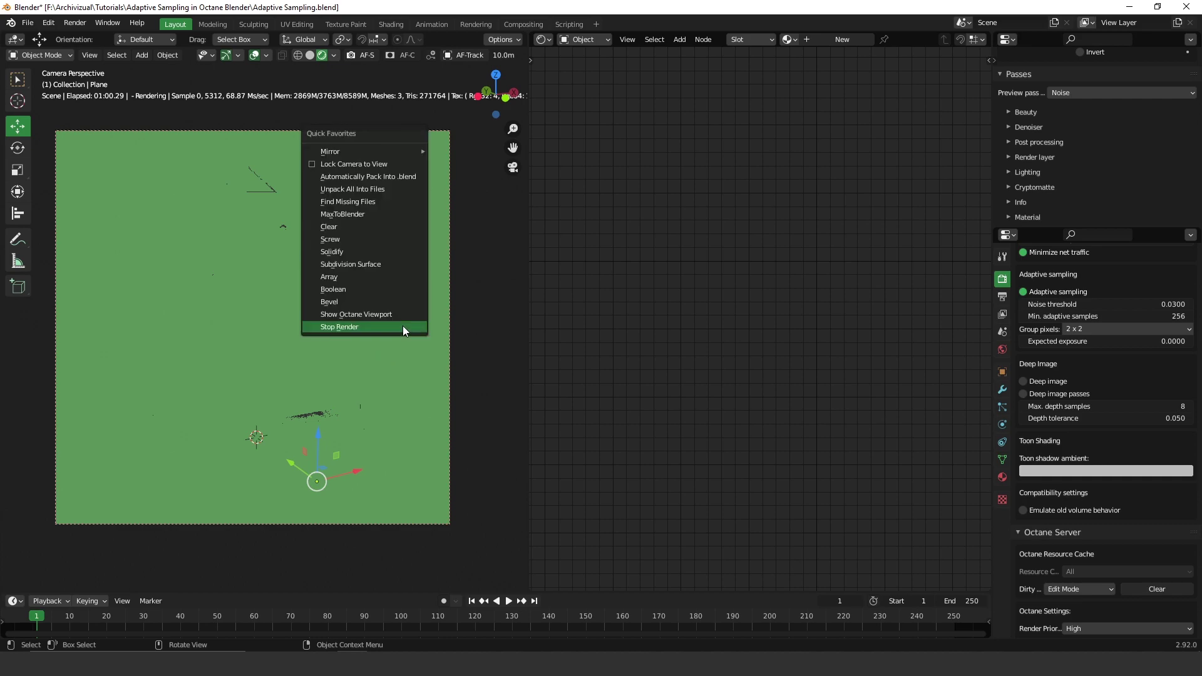
left_click(403, 326)
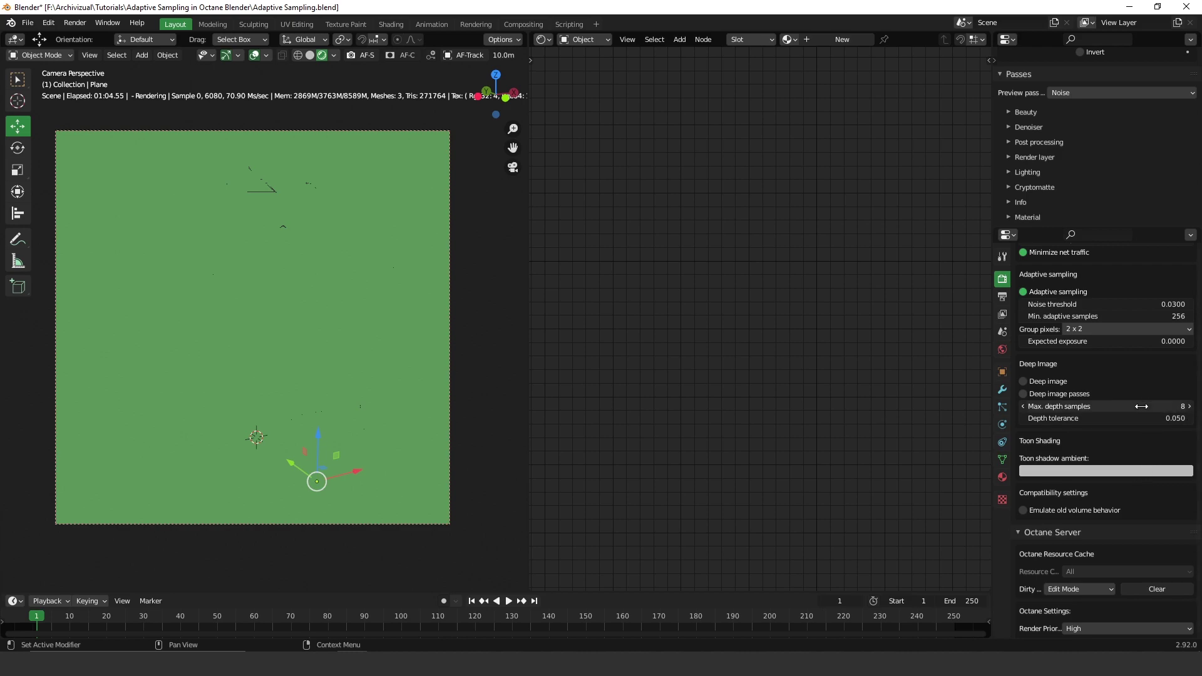
- Open the adaptive sampling Noise threshold value for editing
left_click(1118, 304)
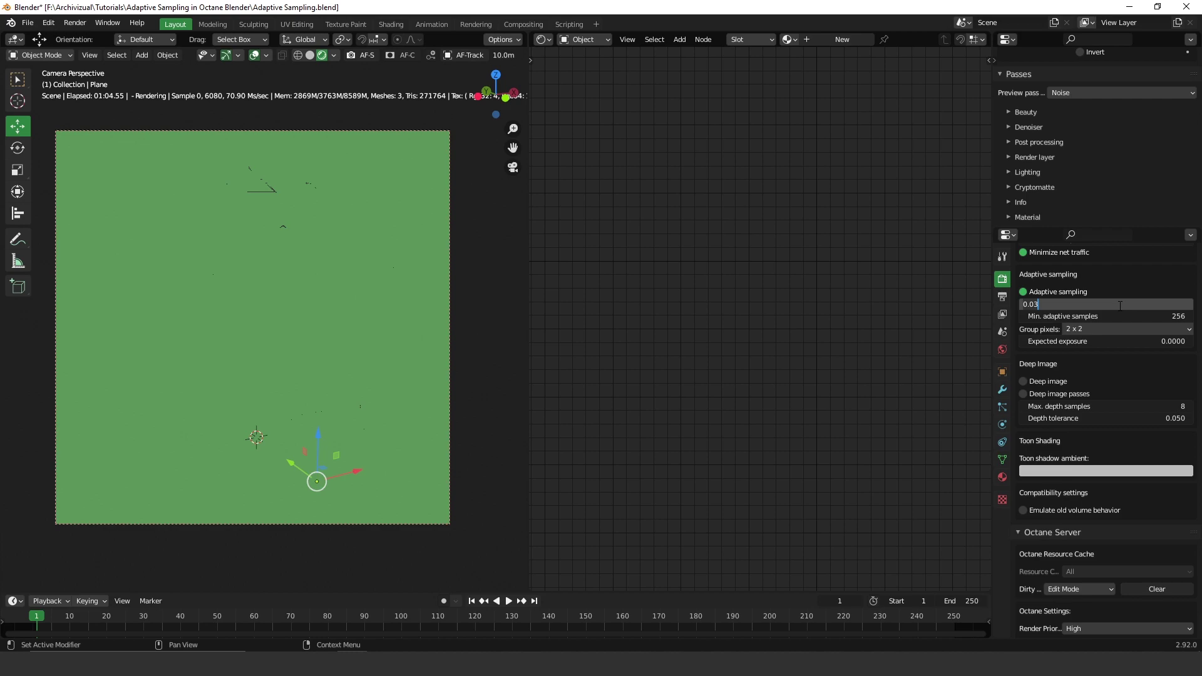